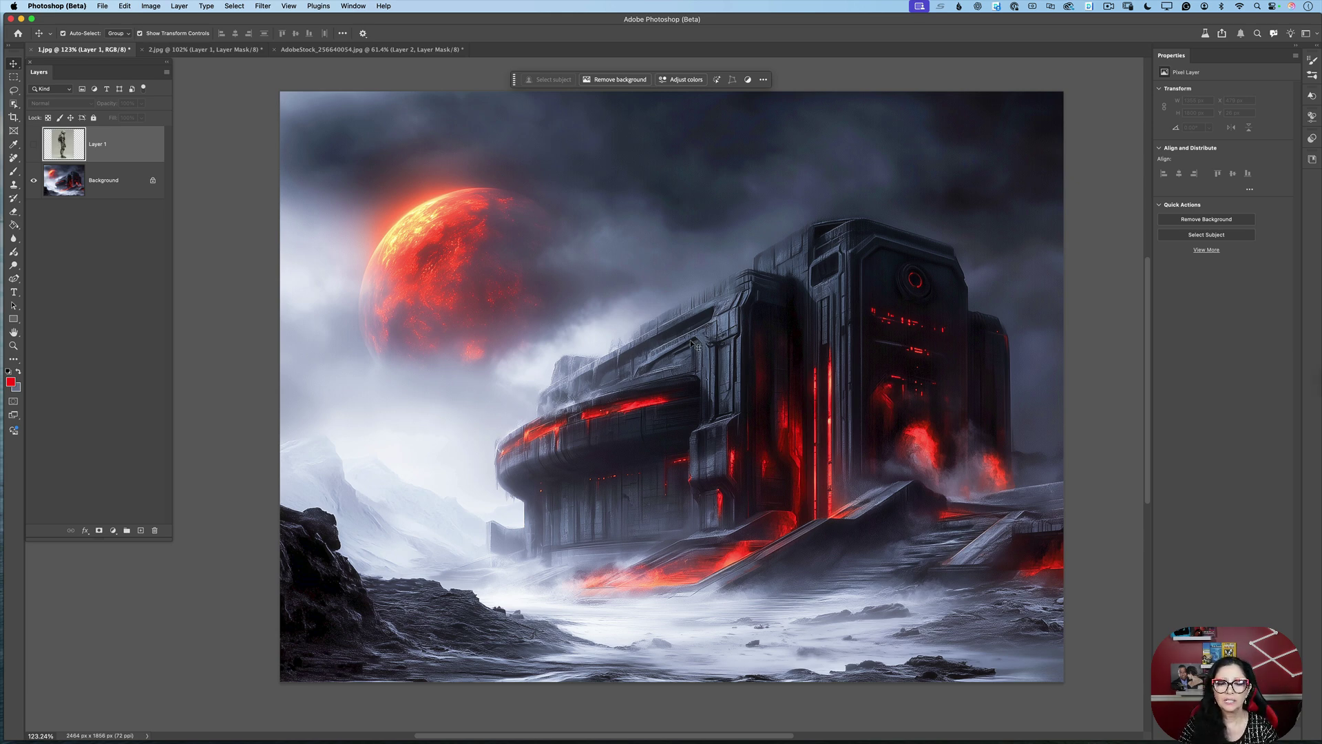
Show the robot on Layer 1 and remove its plain studio background
scroll(694, 343, "down", 2)
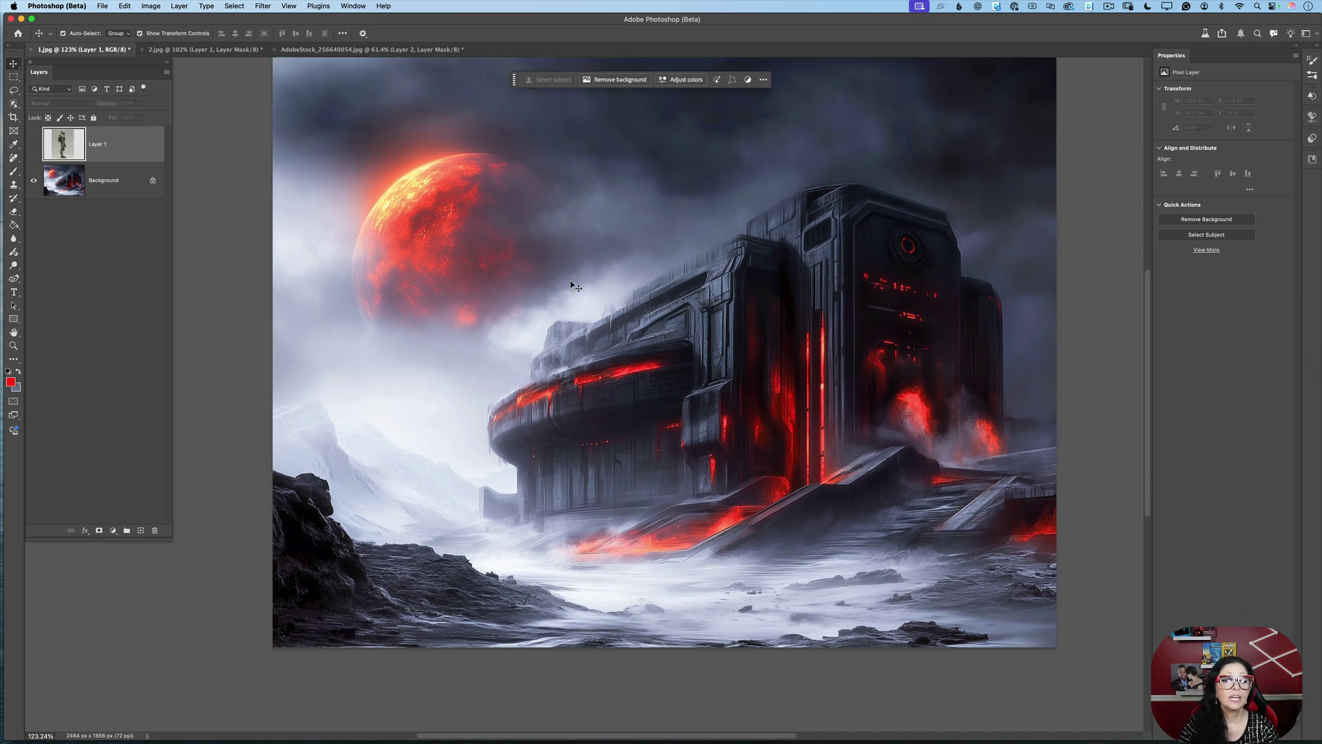
left_click(33, 144)
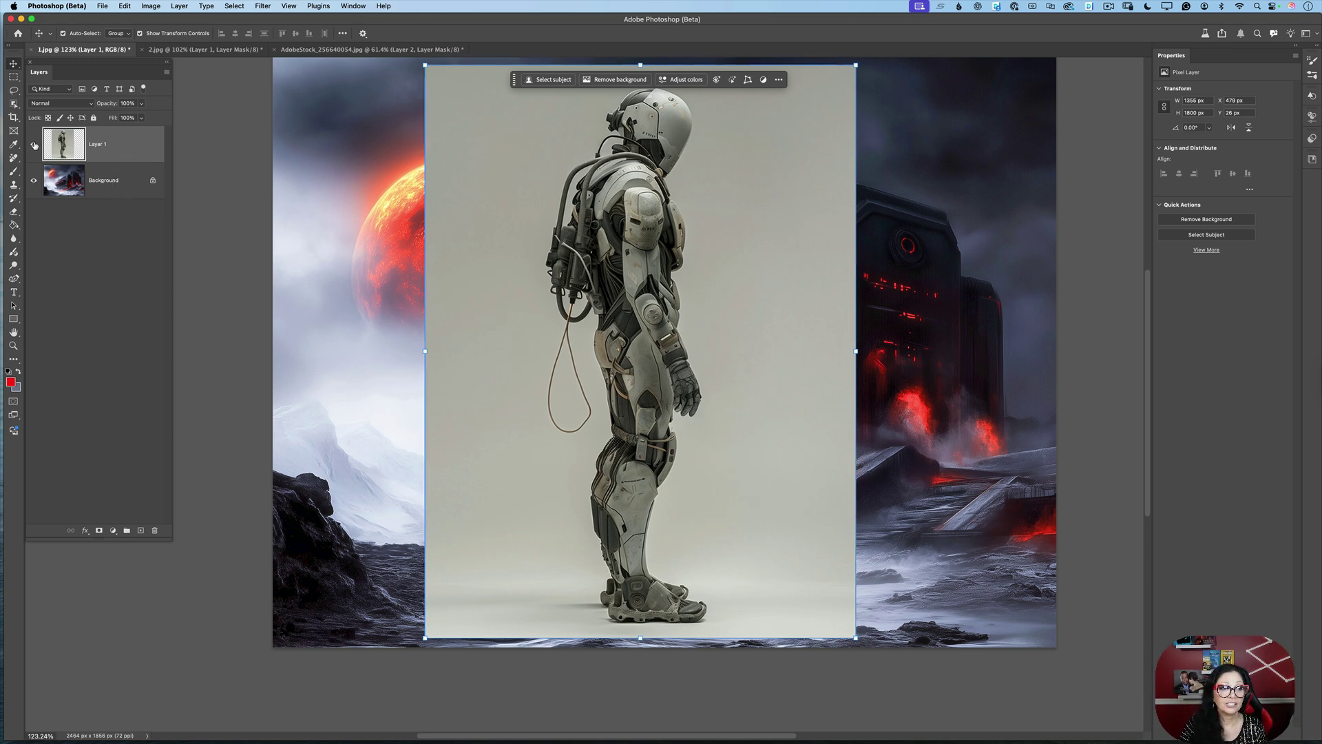
left_click(34, 145)
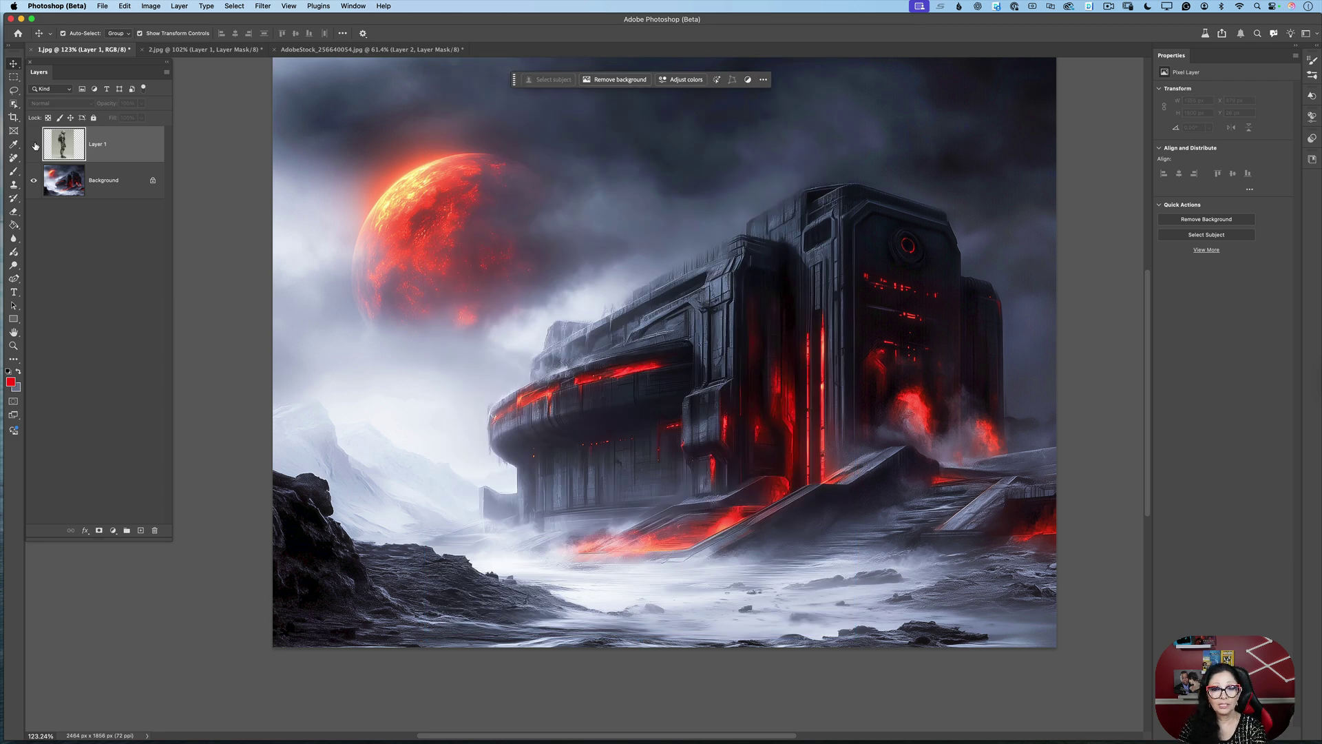
left_click(35, 145)
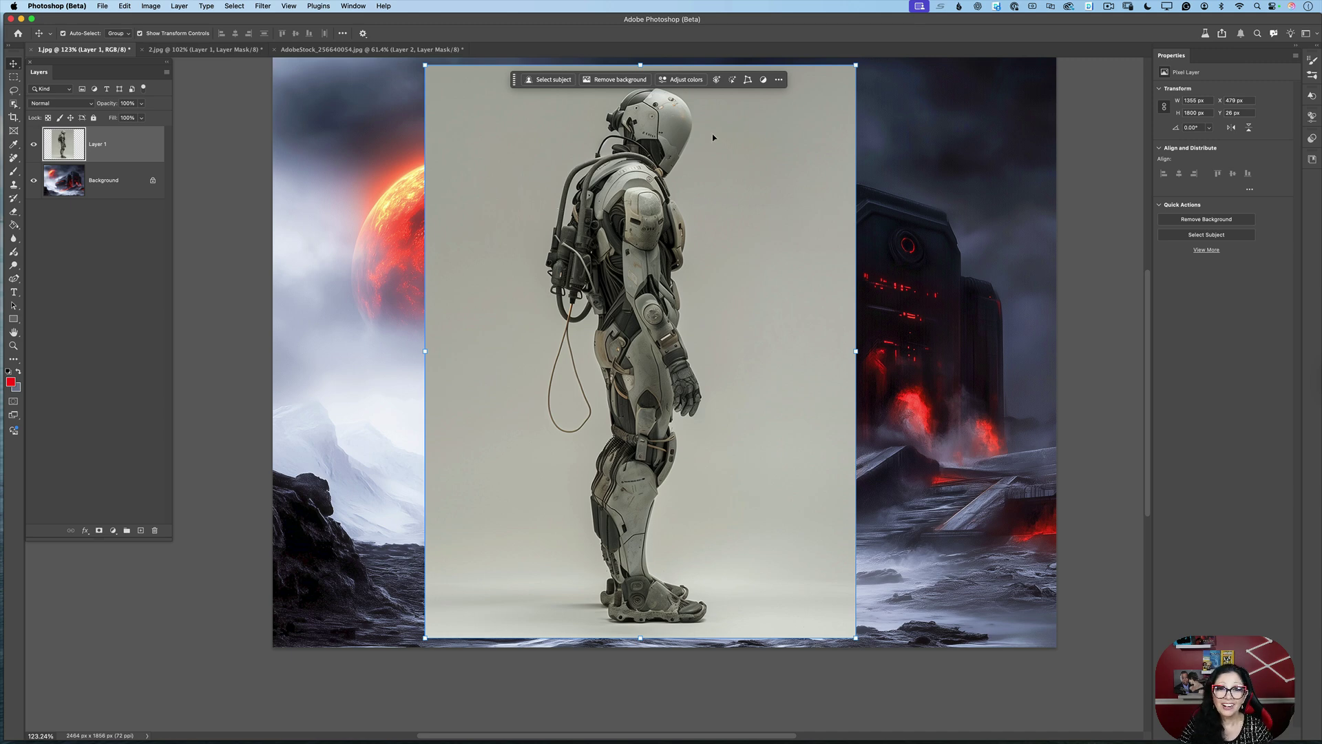
left_click(609, 85)
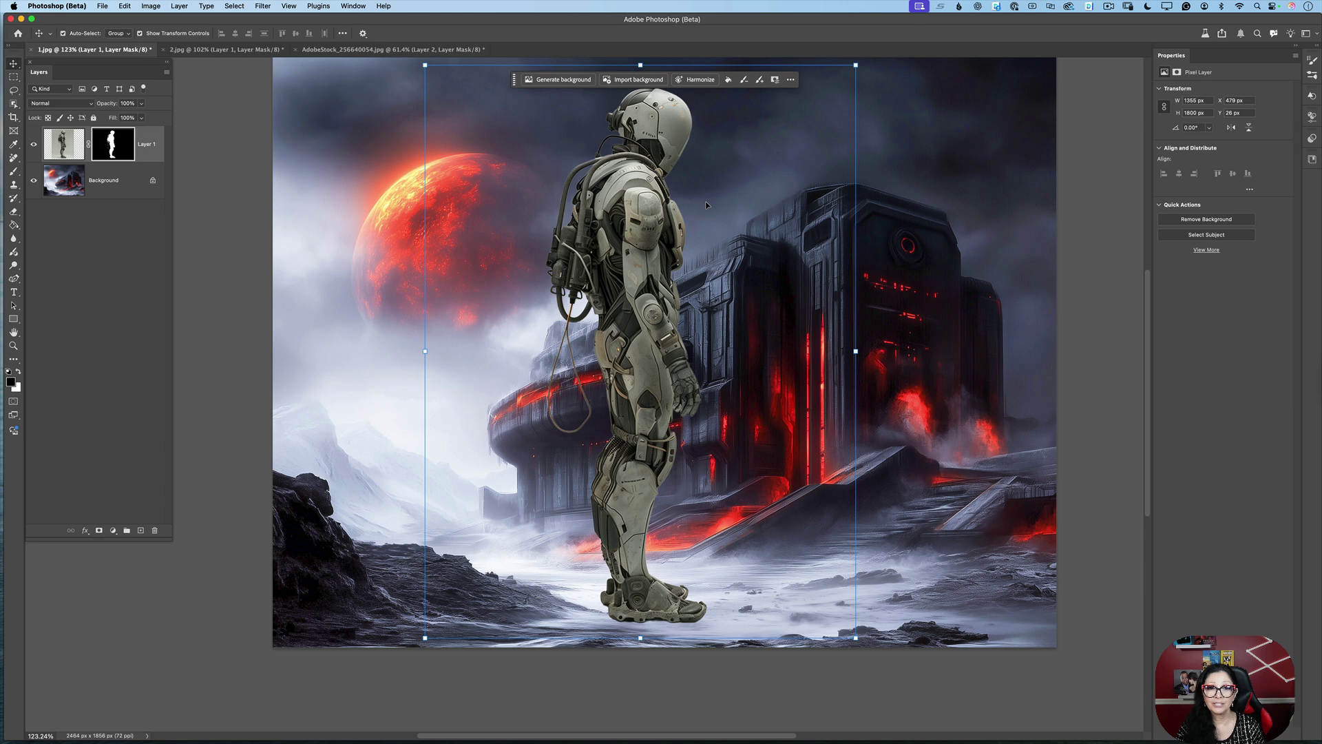
Scale the robot layer down proportionally to about 1585 px high and shift it slightly toward the red planet
scroll(706, 201, "up", 2)
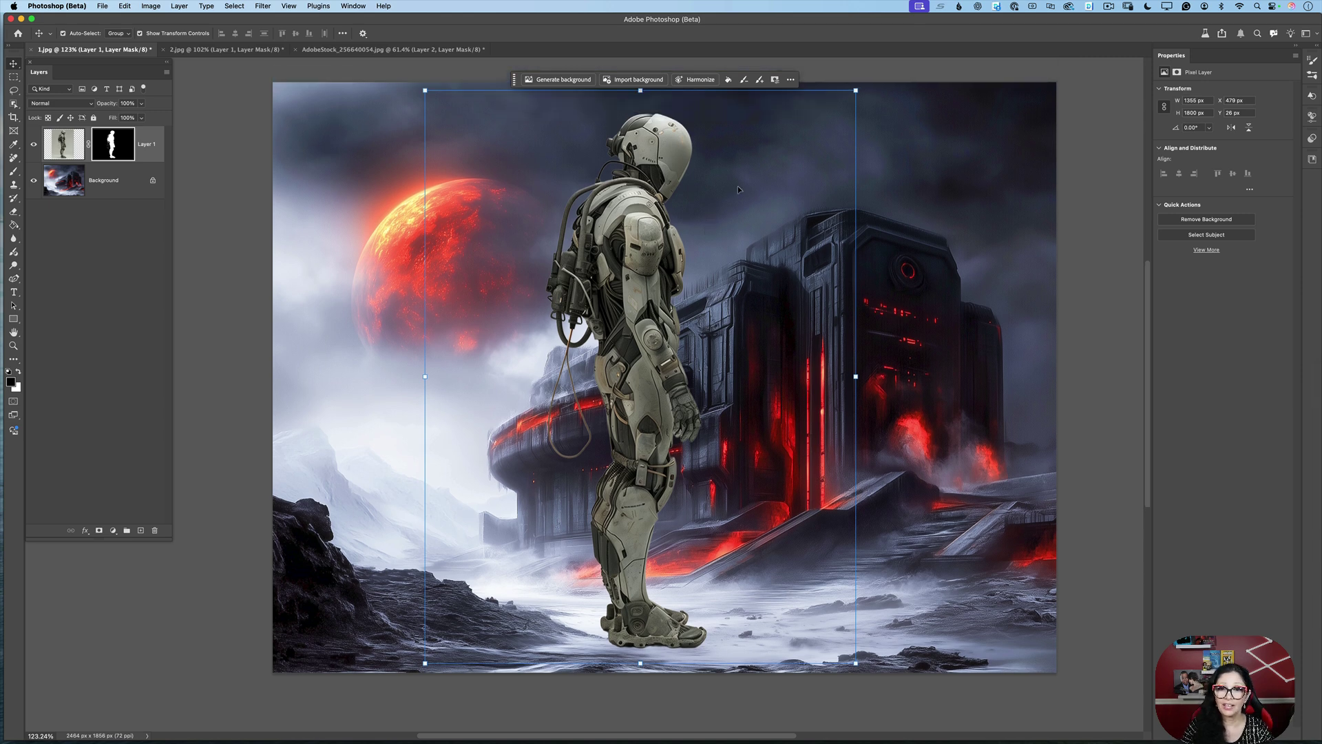
left_click_drag(854, 90, 797, 152)
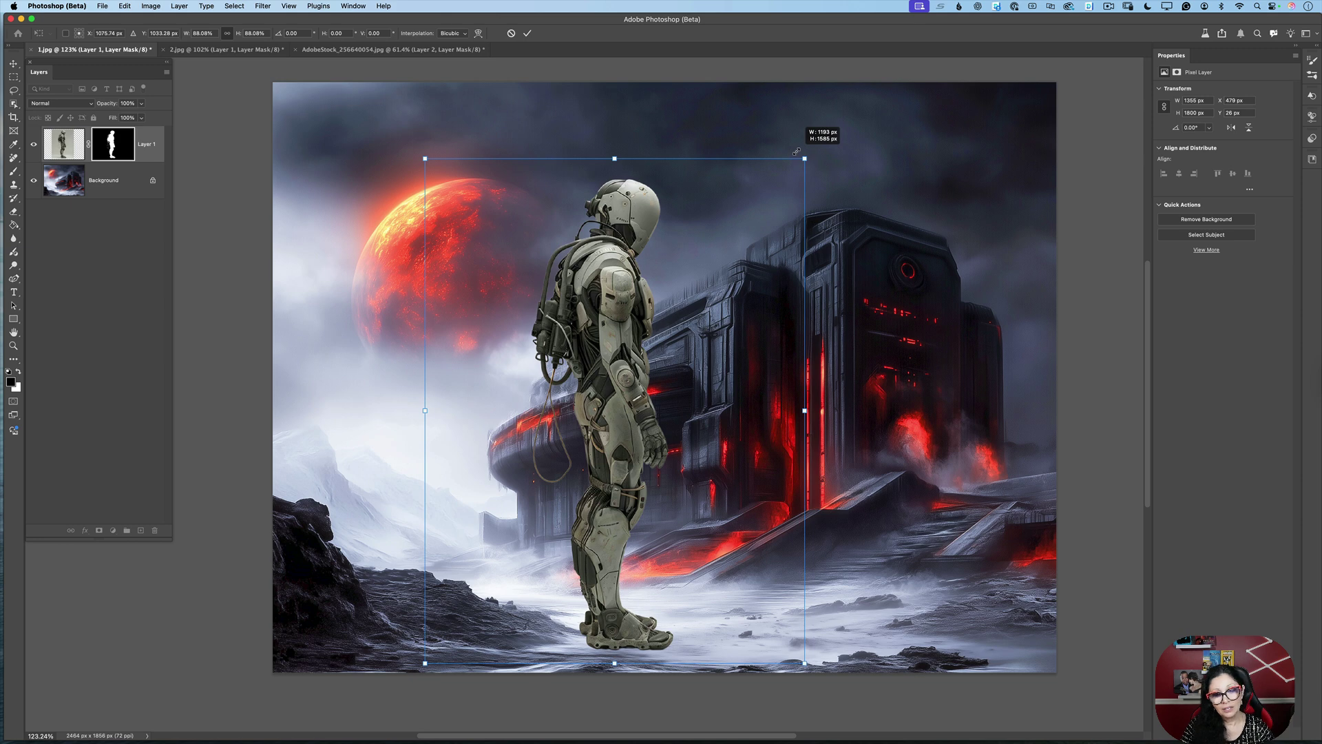
mouse_move(627, 343)
left_mouse_down()
mouse_move(649, 347)
mouse_move(622, 321)
left_mouse_up()
left_click(527, 33)
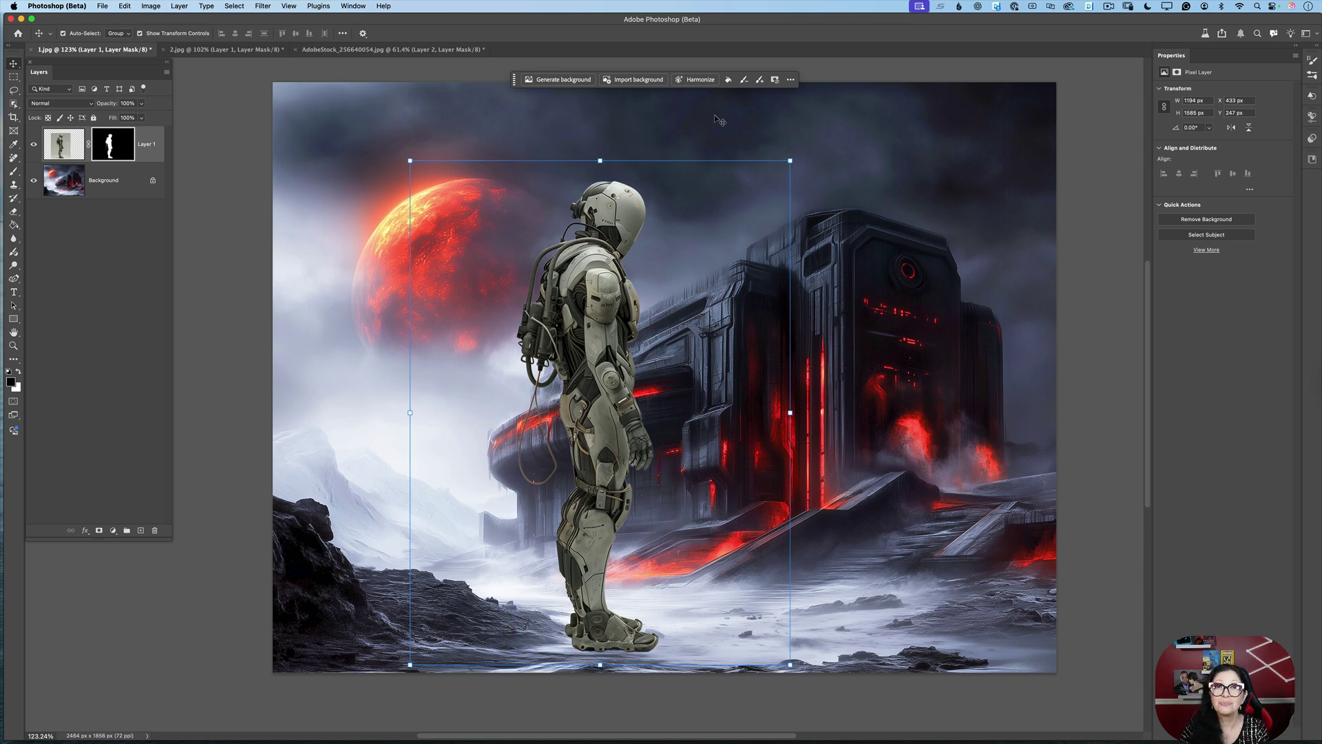
Harmonize the robot with the sci-fi background, preview the generated variations, and keep the first one
left_click(635, 68)
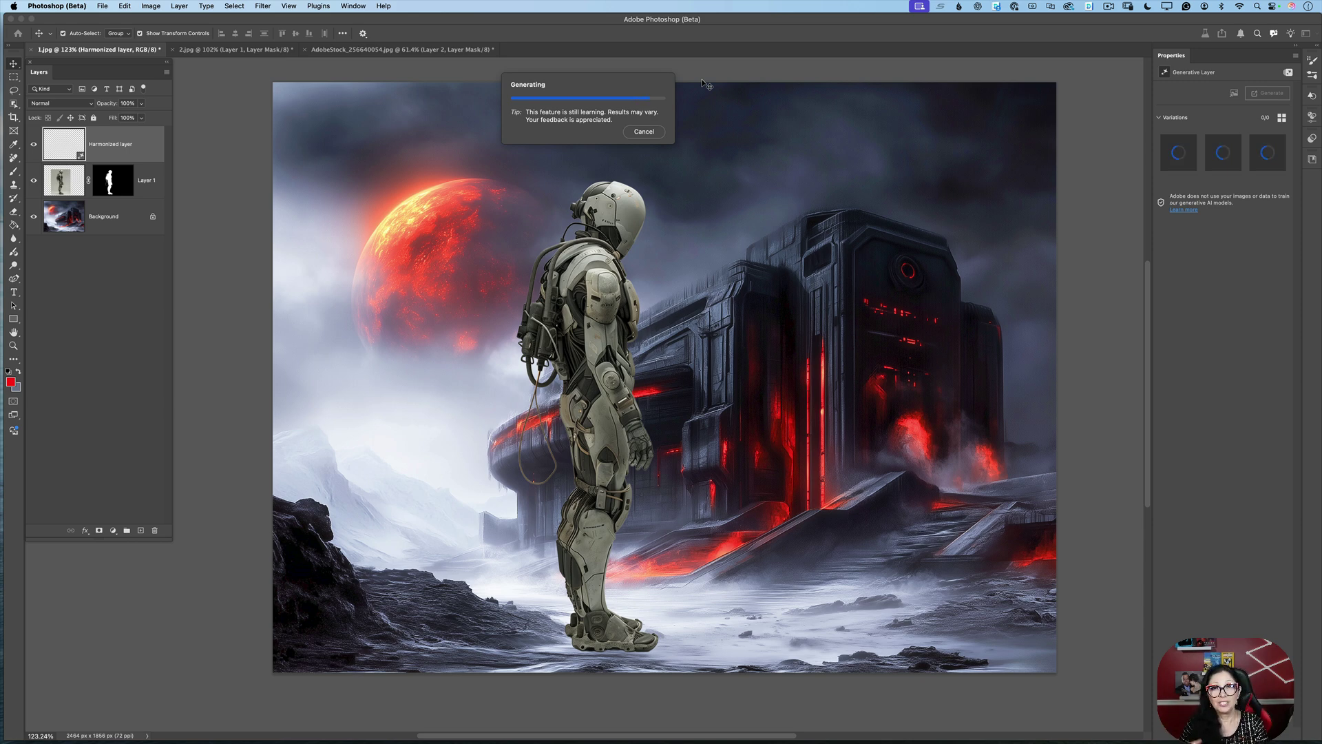
scroll(703, 82, "right", 5)
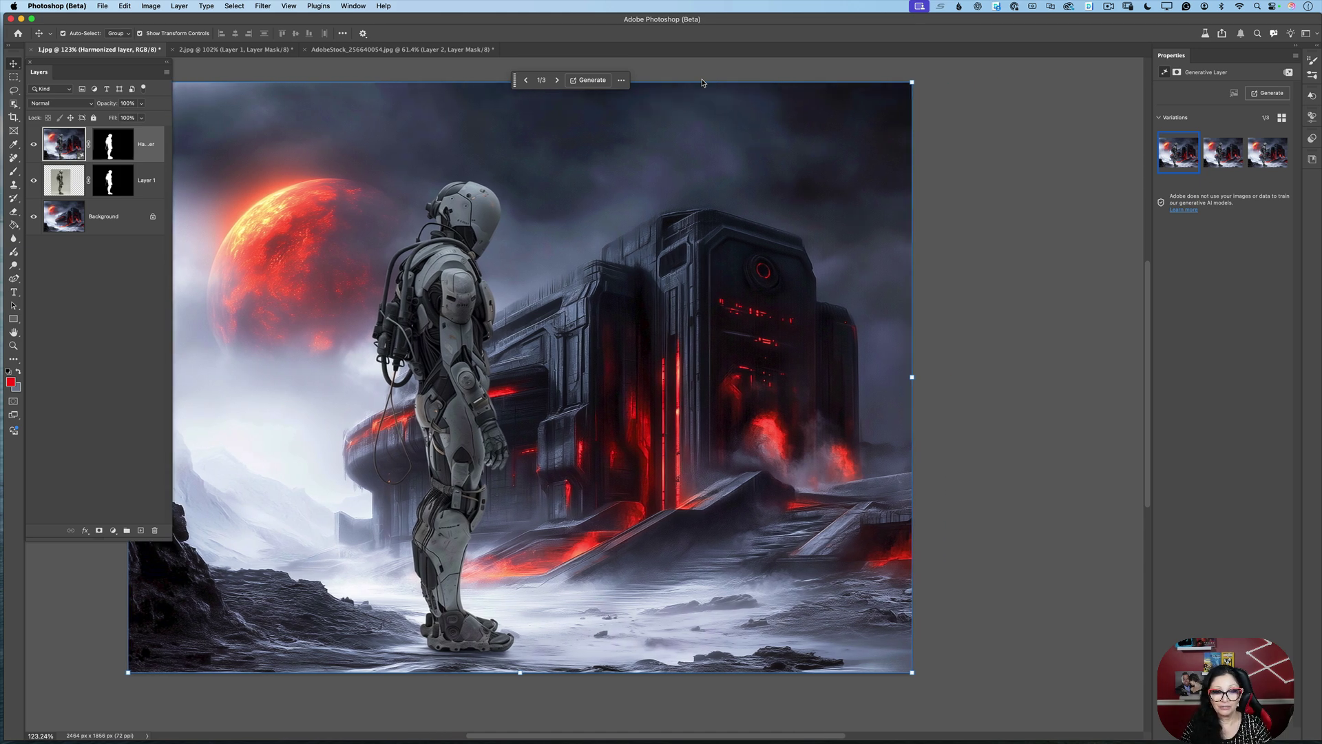
scroll(702, 83, "left", 6)
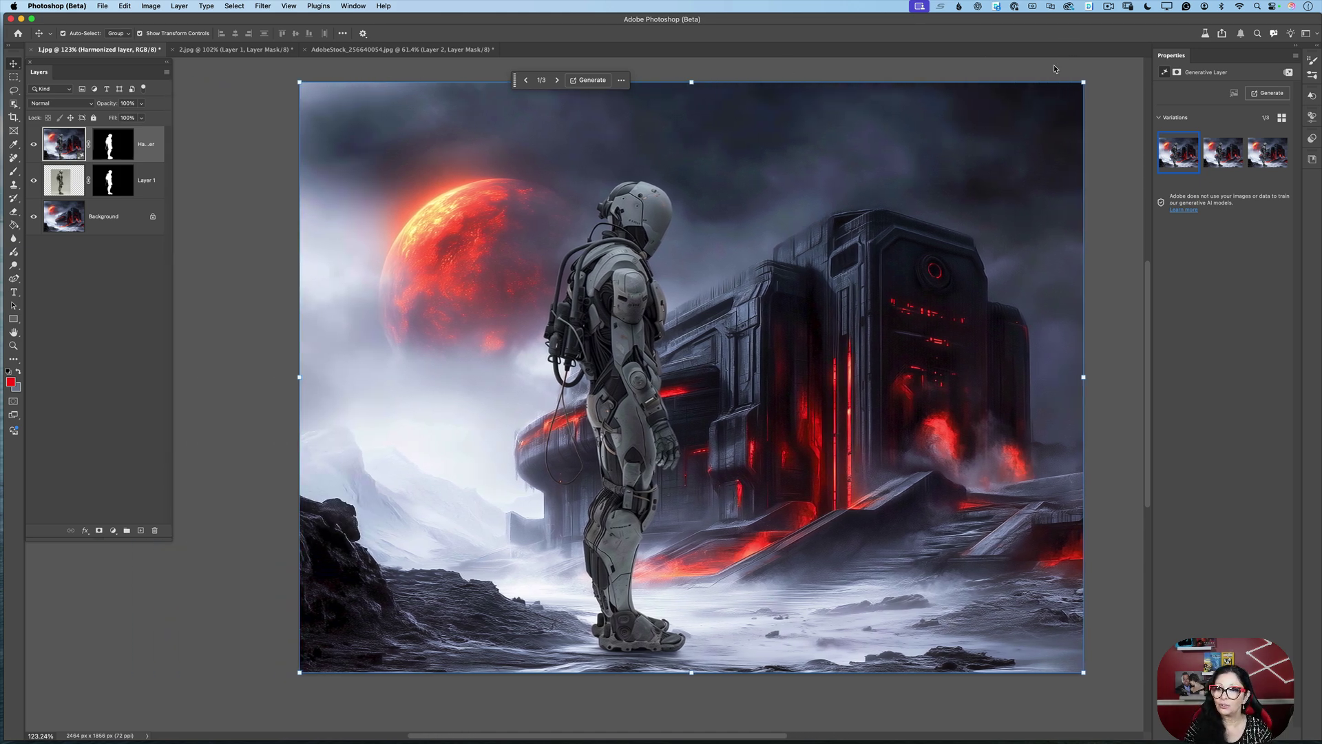
left_click(1221, 155)
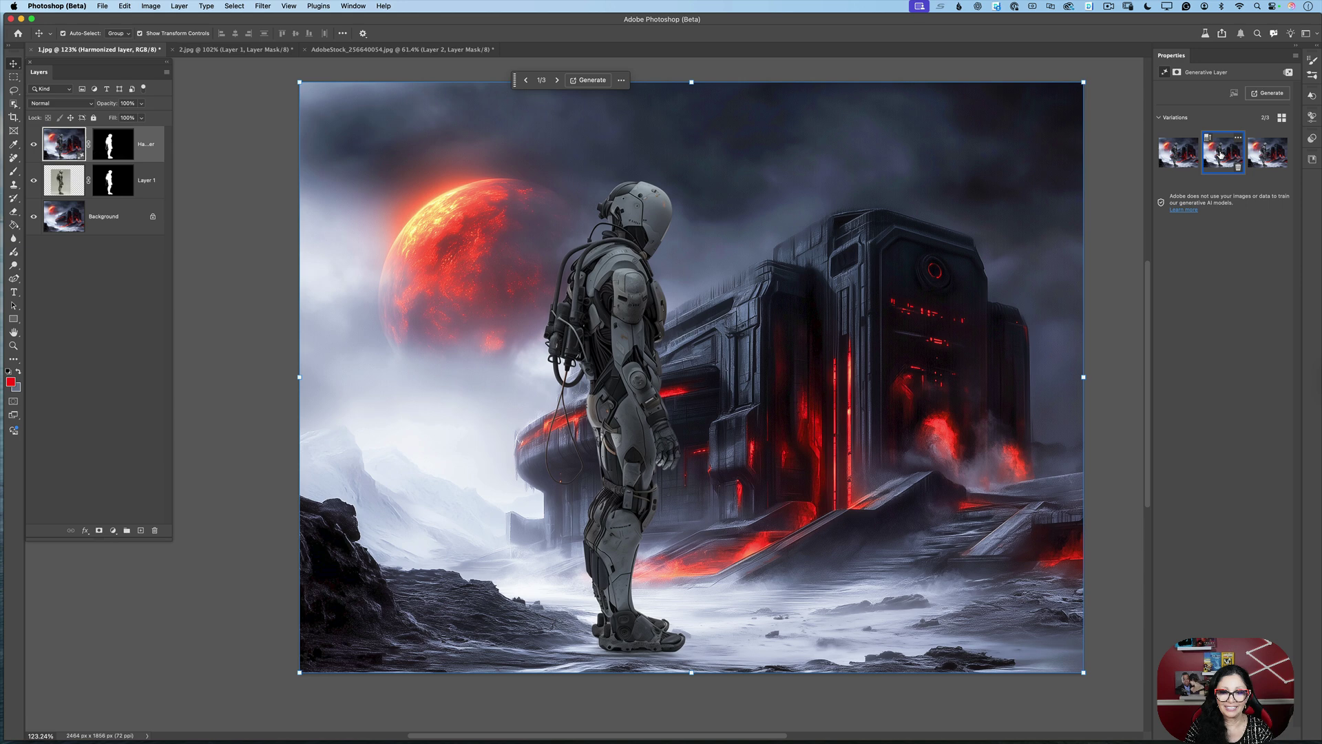
left_click(1268, 156)
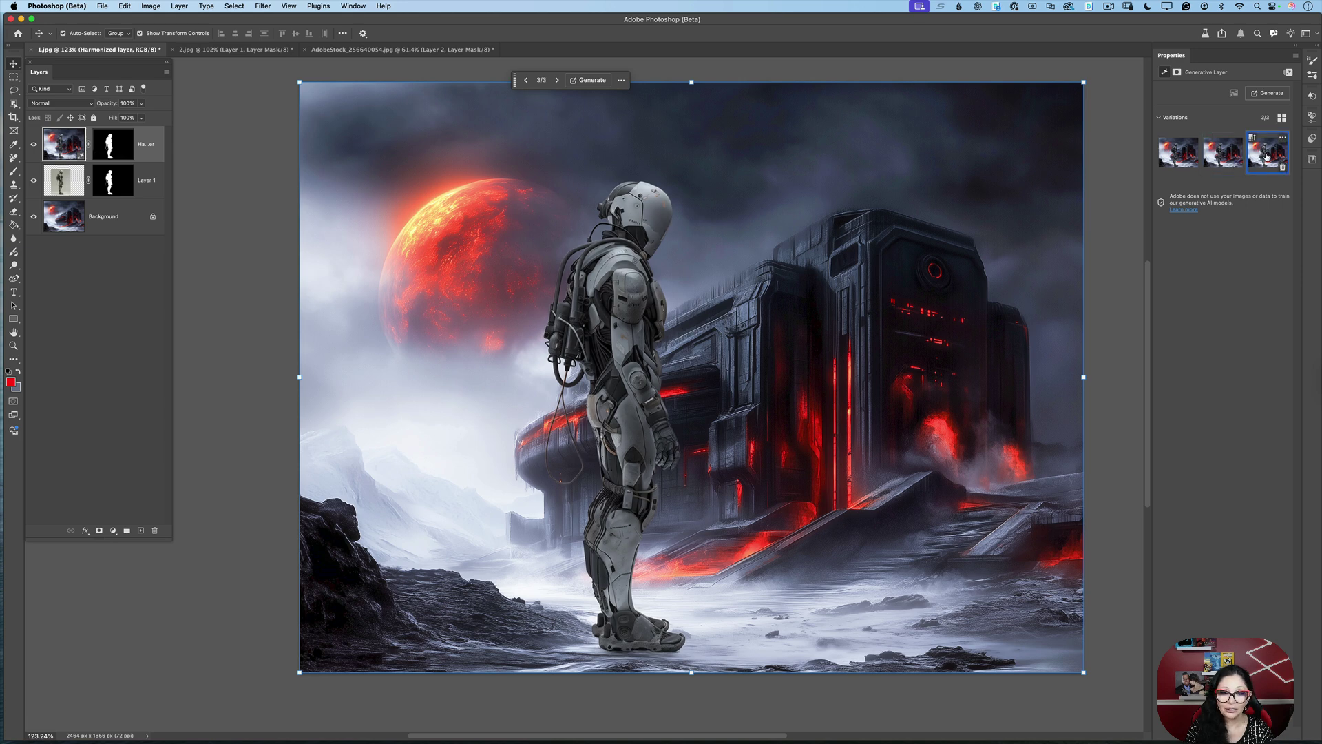
left_click(1180, 160)
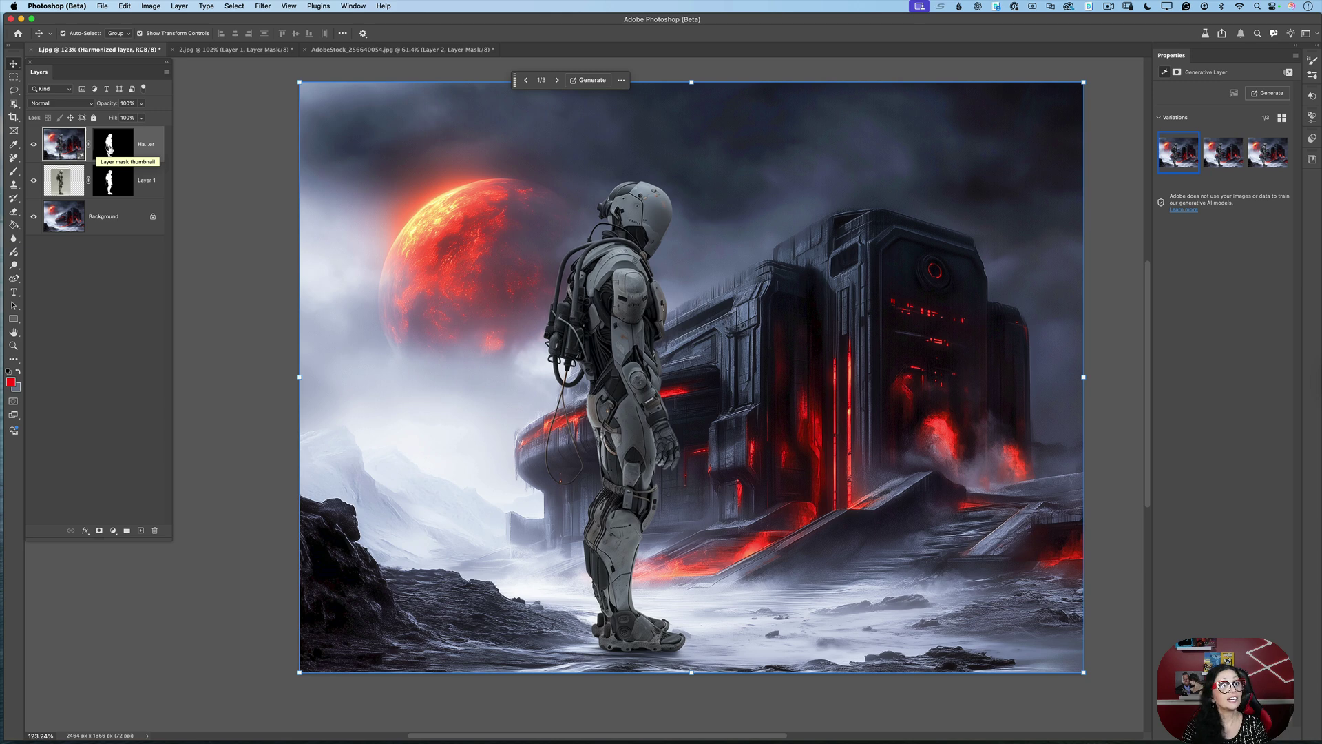
Compare the robot with and without its harmonized layer, and delete the original robot layer, Layer 1
left_click(34, 146)
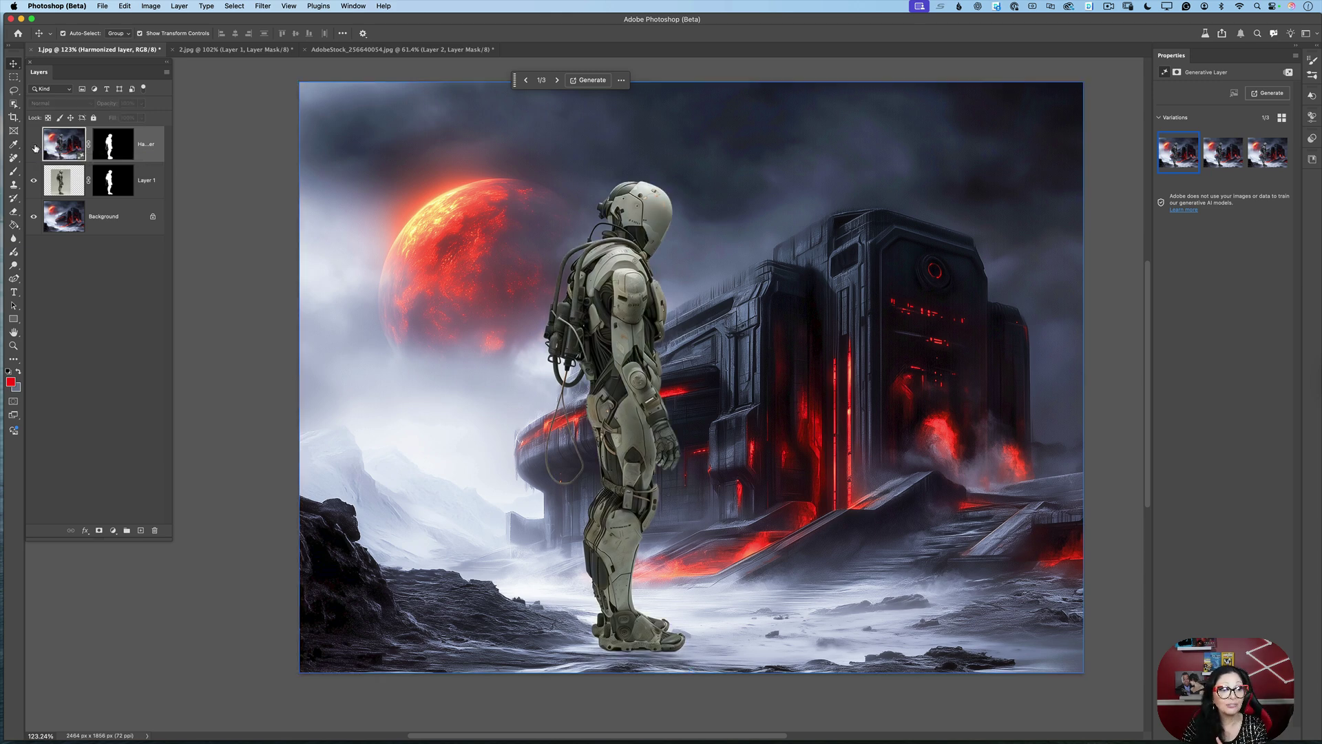
left_click(126, 189)
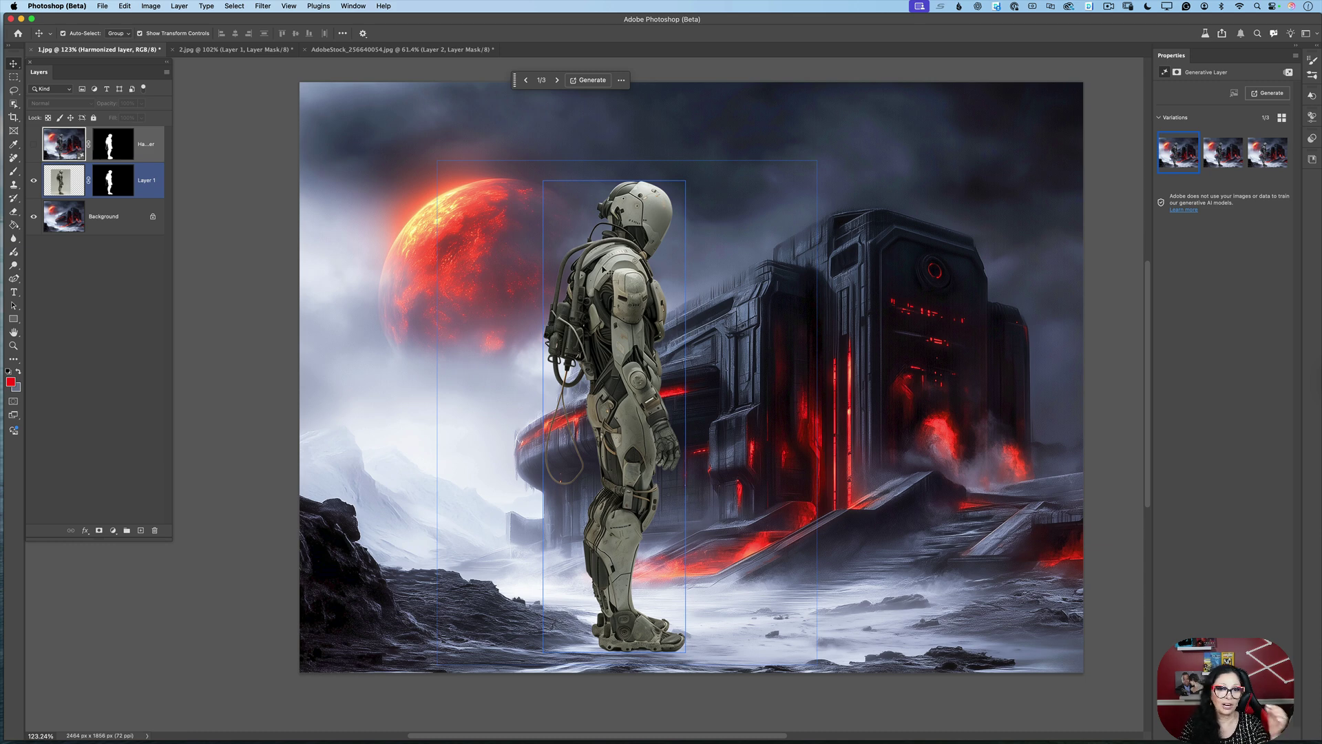
left_click(133, 179, "super")
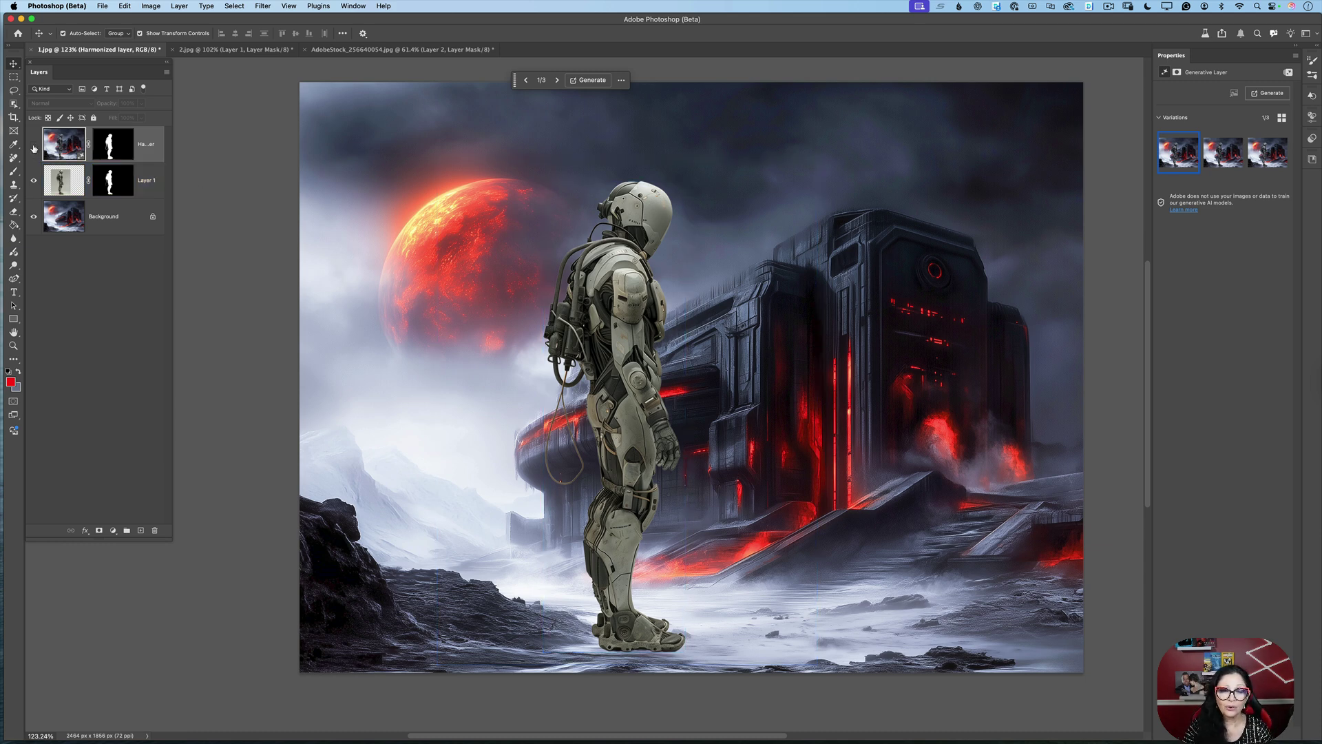
left_click(33, 145)
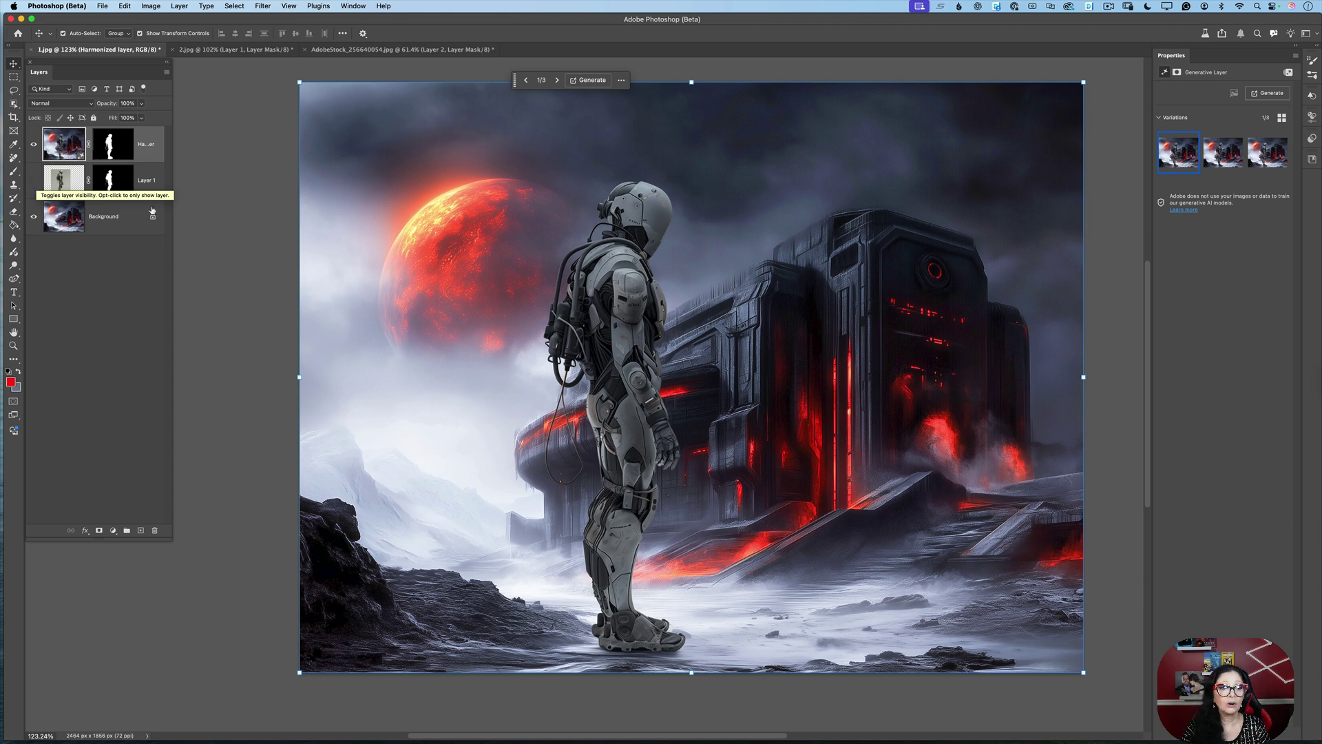
left_click_drag(153, 186, 155, 531)
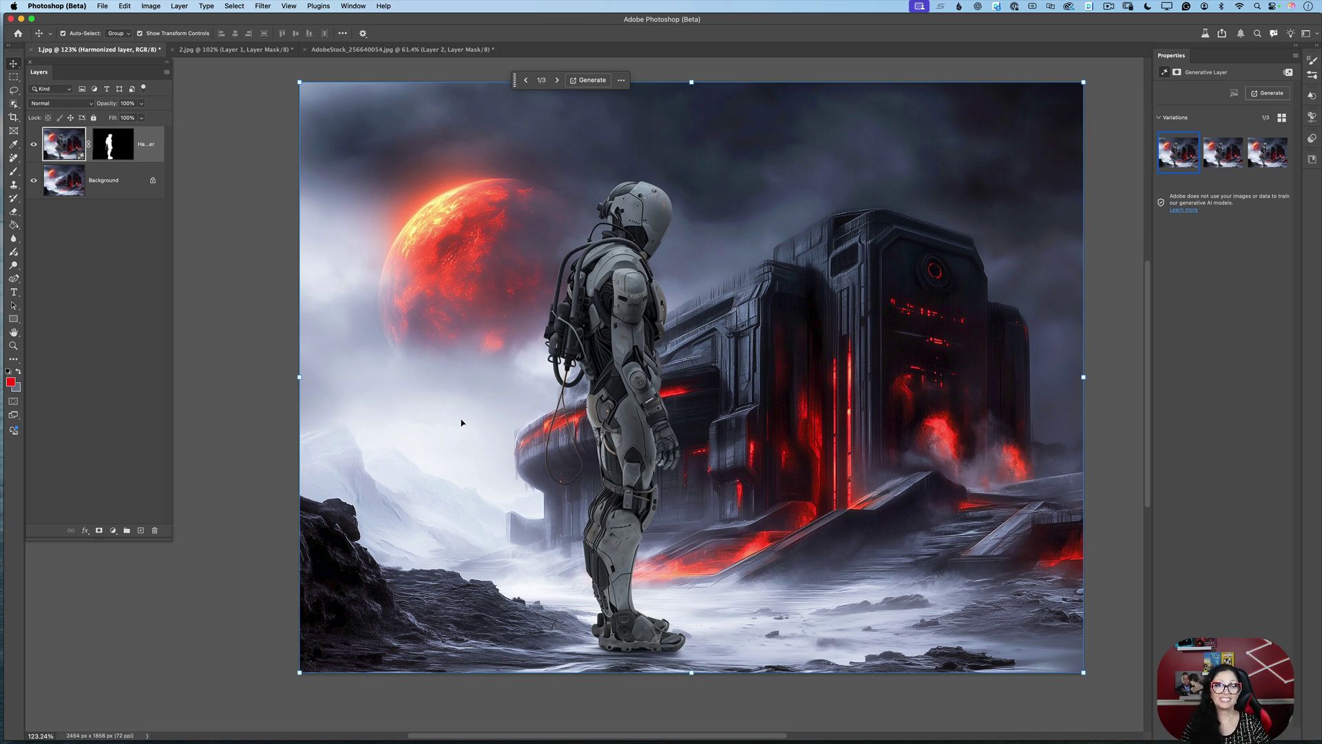
In 2.jpg, show the elf on Layer 1 and scale it to about 85% near the front of the bridge
left_click(245, 49)
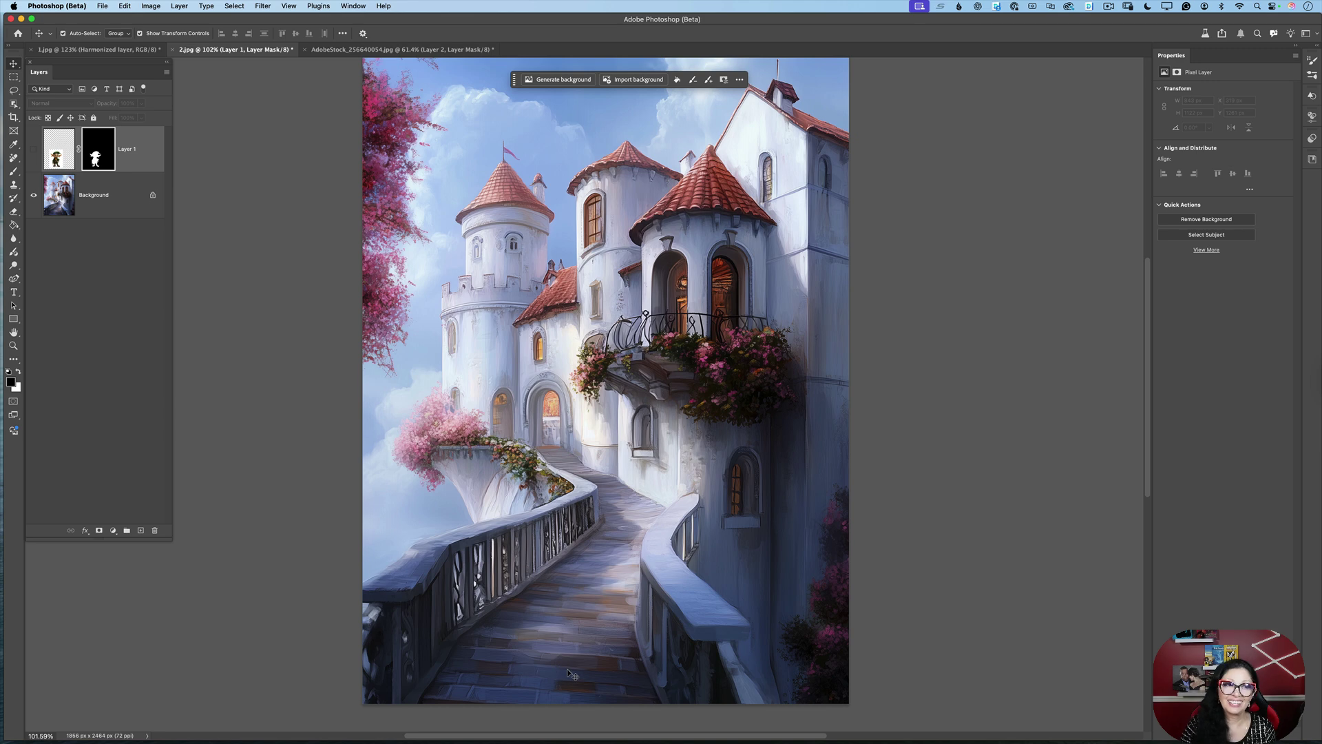
left_click(35, 150)
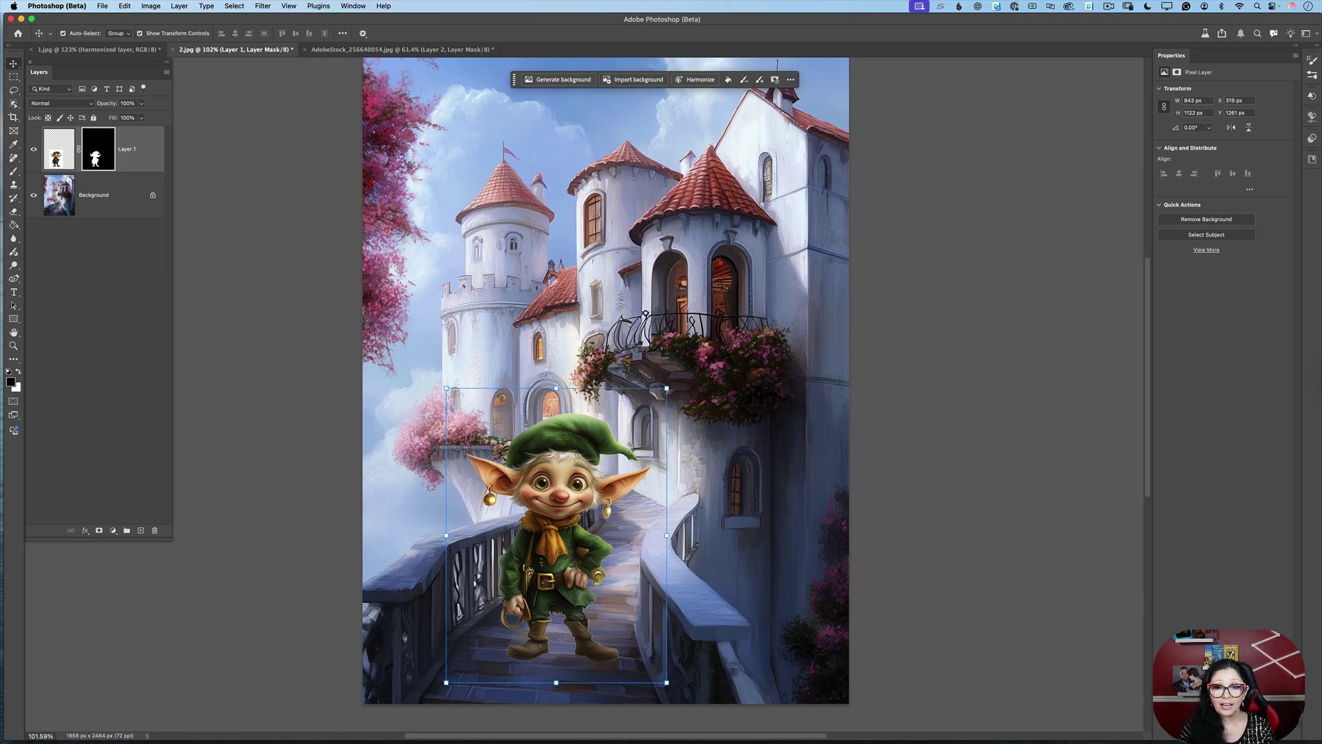
left_click_drag(667, 389, 639, 435)
left_click_drag(562, 520, 567, 535)
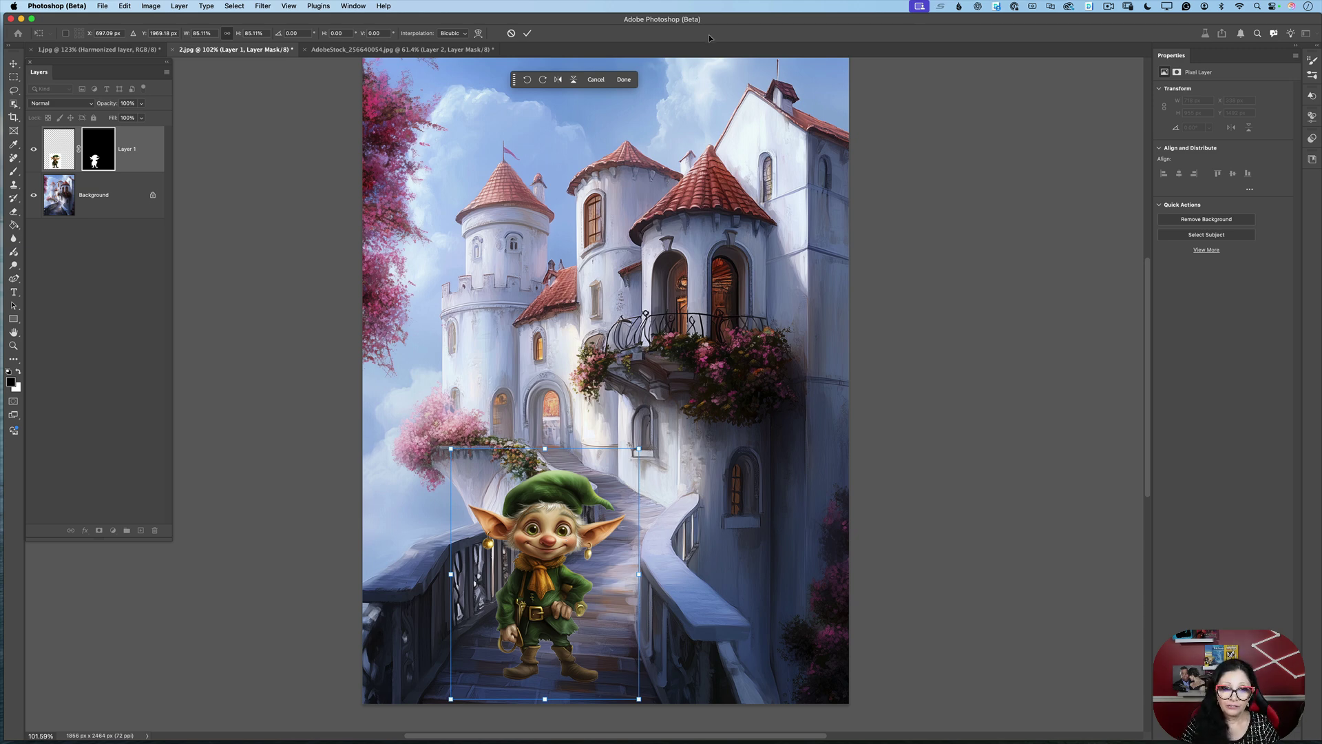
left_click(620, 79)
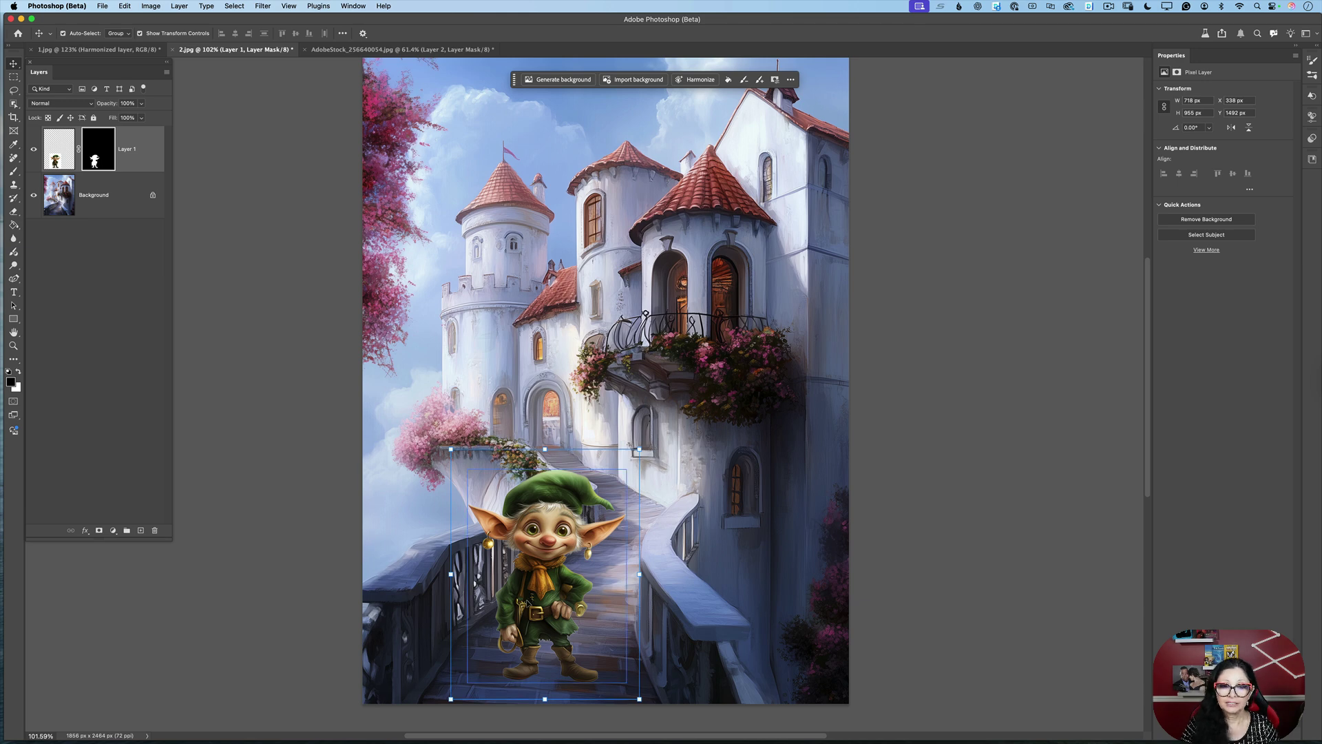
Harmonize the elf with the castle scene and keep the second variation, comparing it with the original elf
left_click(700, 79)
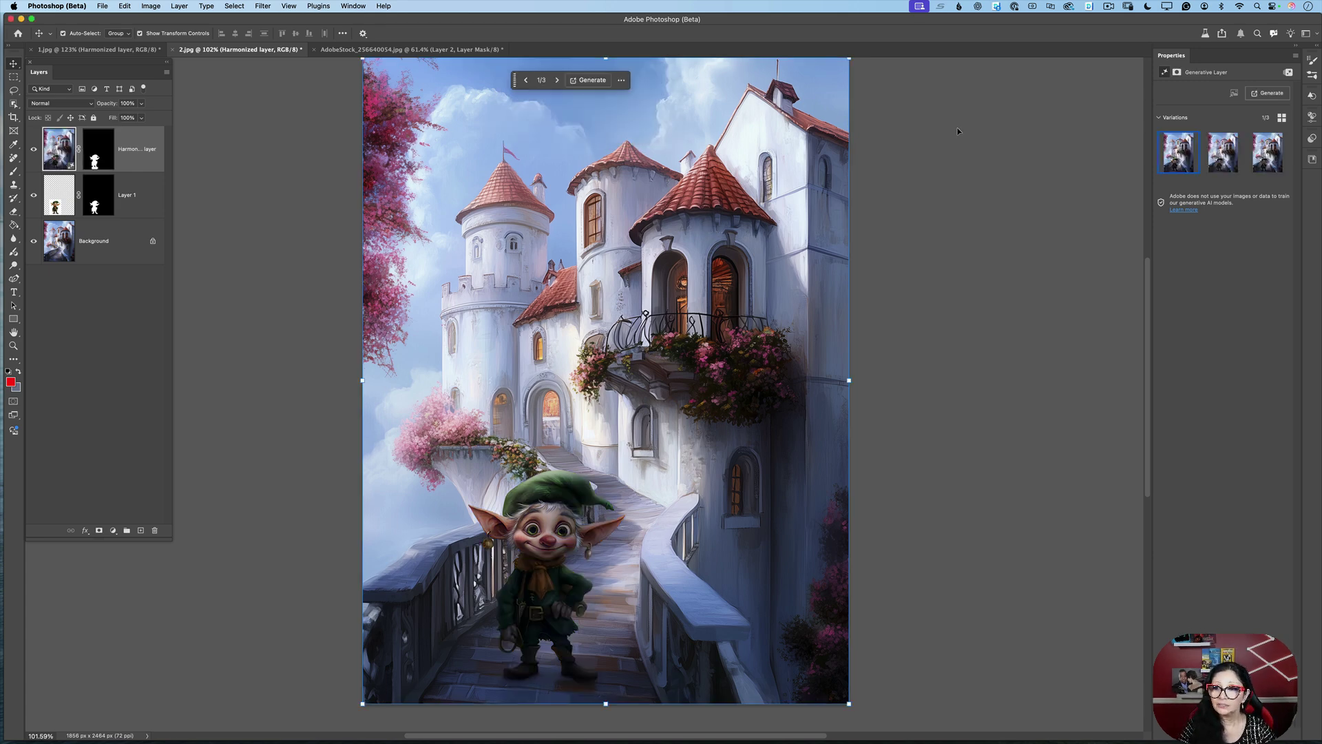
left_click(1220, 152)
left_click(1264, 151)
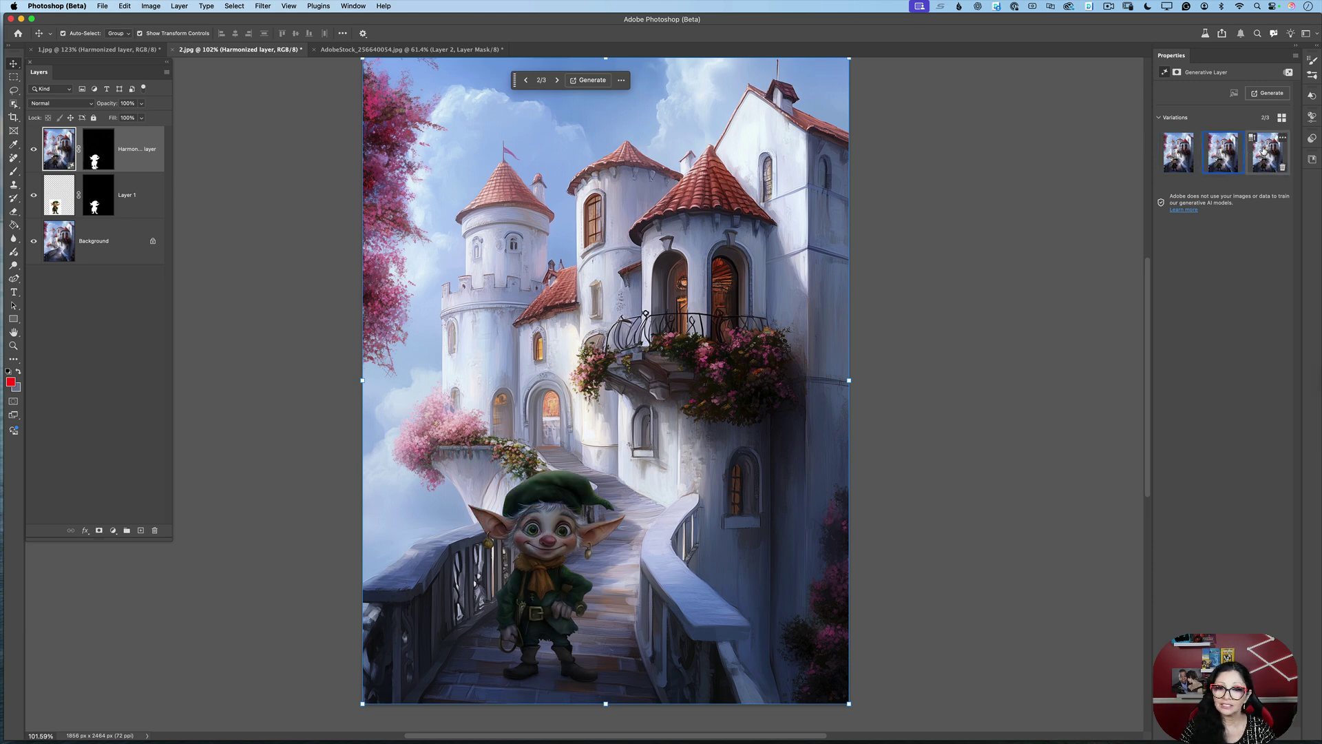
left_click(1225, 153)
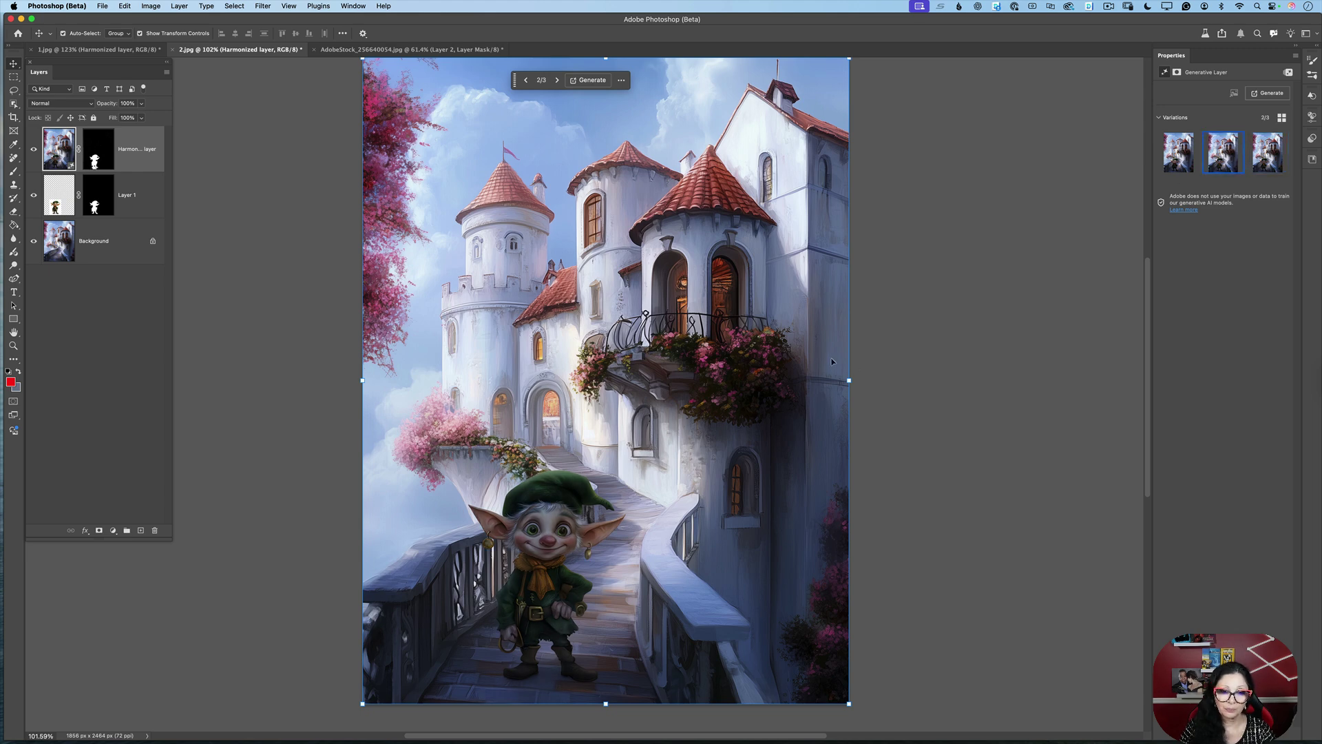
left_click(33, 150)
left_click(33, 150)
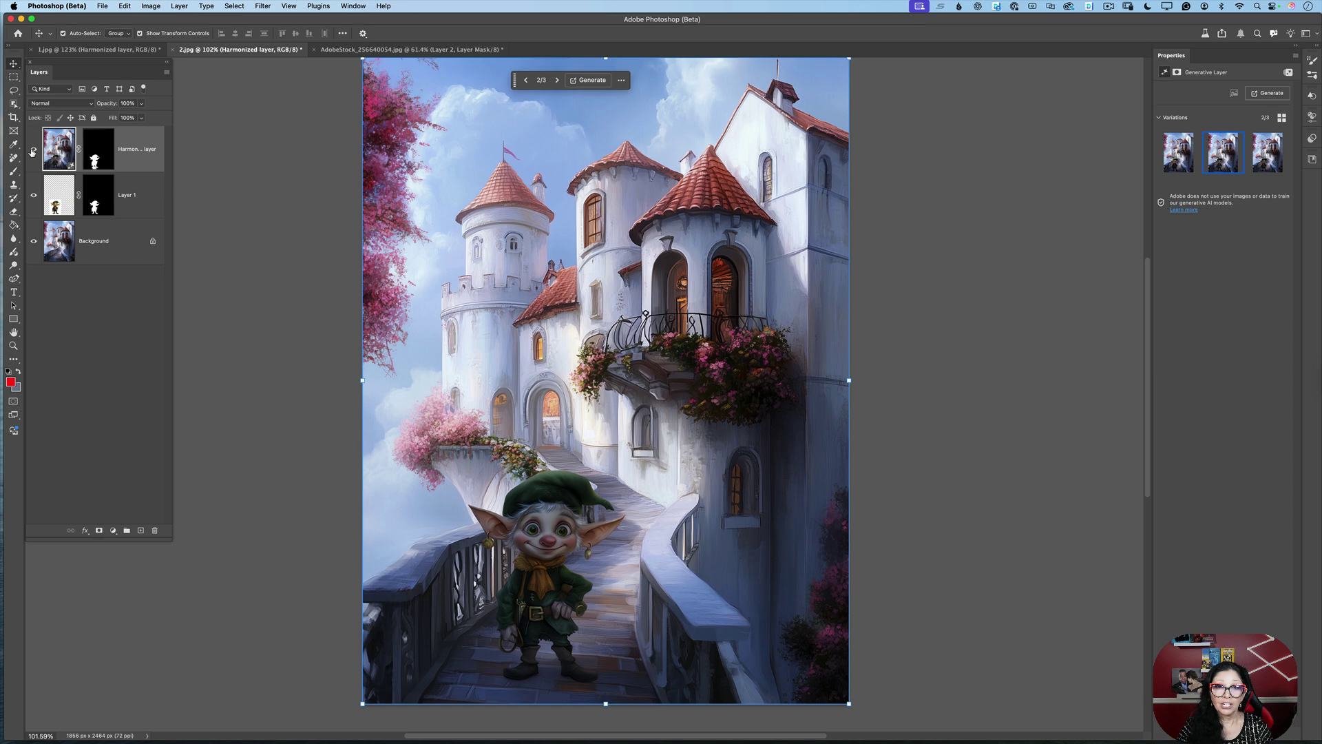
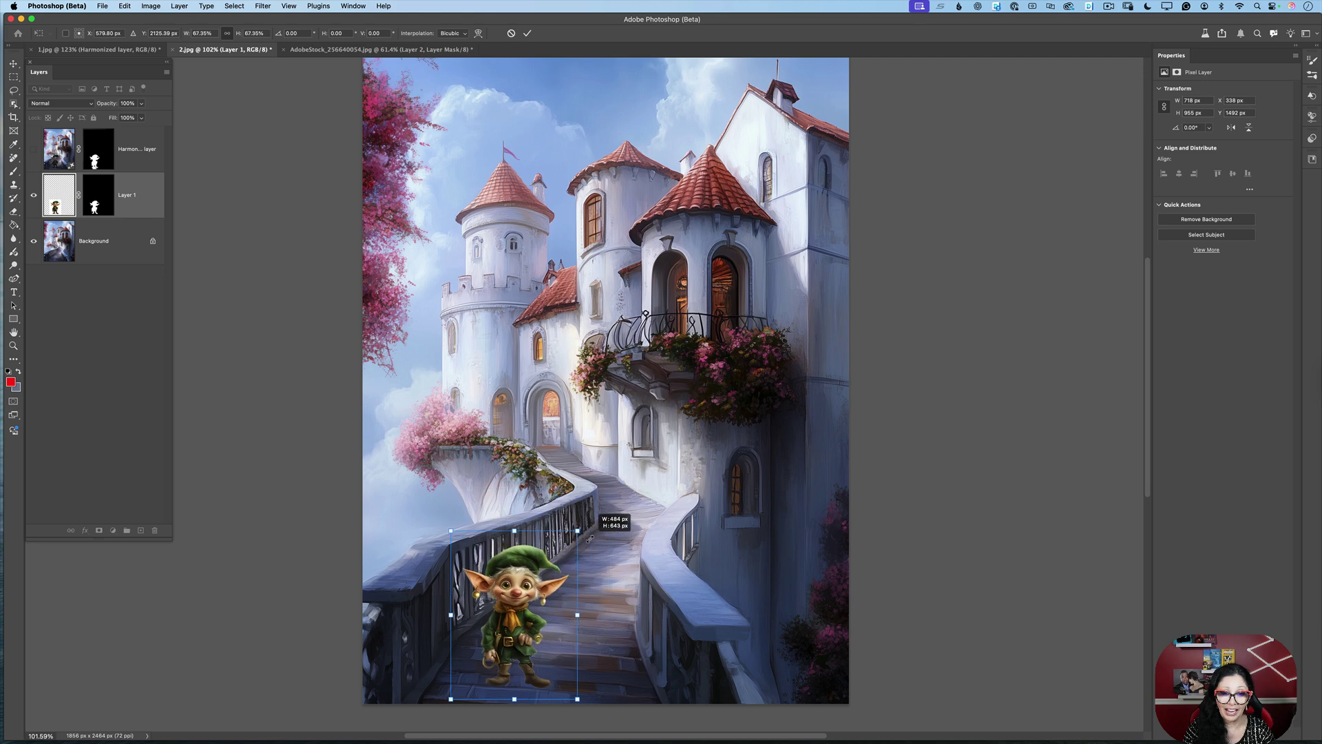
Move the original elf farther back along the bridge and reduce it to about 58% of its size
left_click_drag(519, 585, 611, 476)
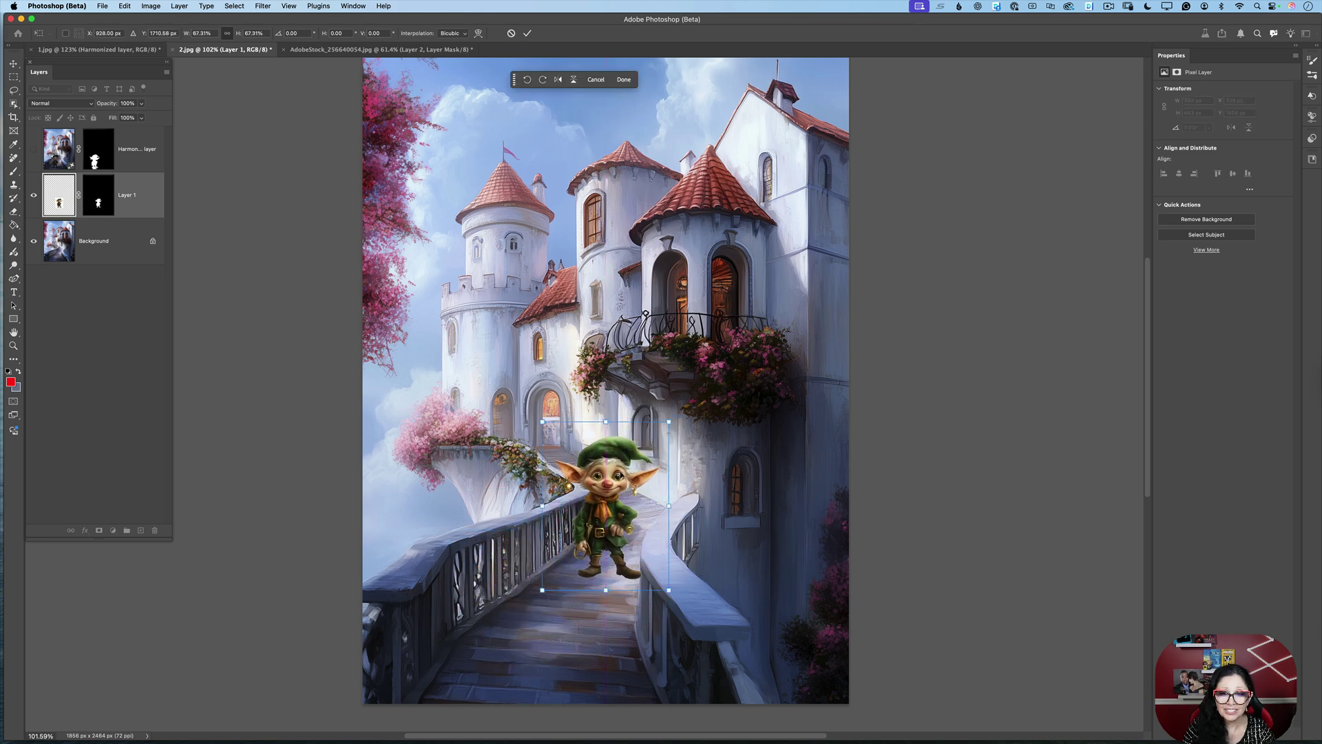
left_click_drag(668, 420, 623, 463)
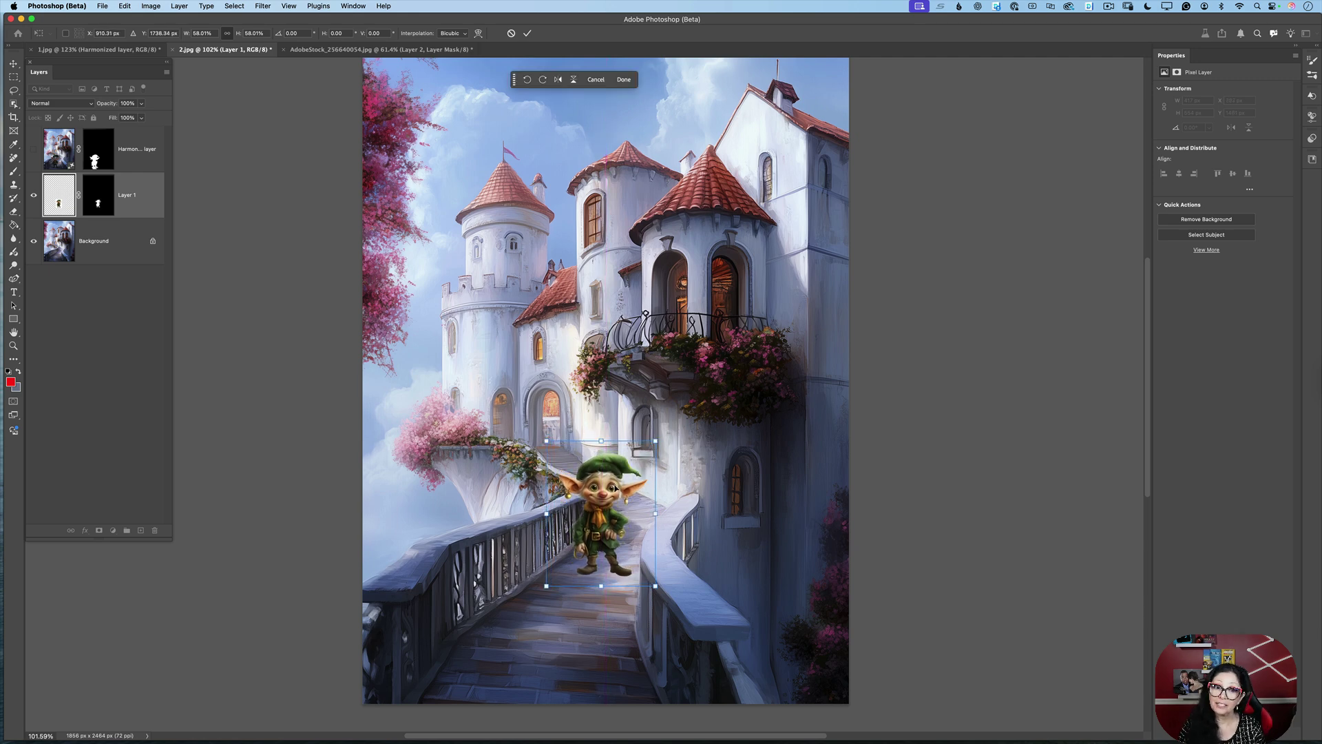
left_click(624, 80)
Harmonize the repositioned elf, keep the first variation, and hide the harmonized result to compare it with the original
left_click(672, 81)
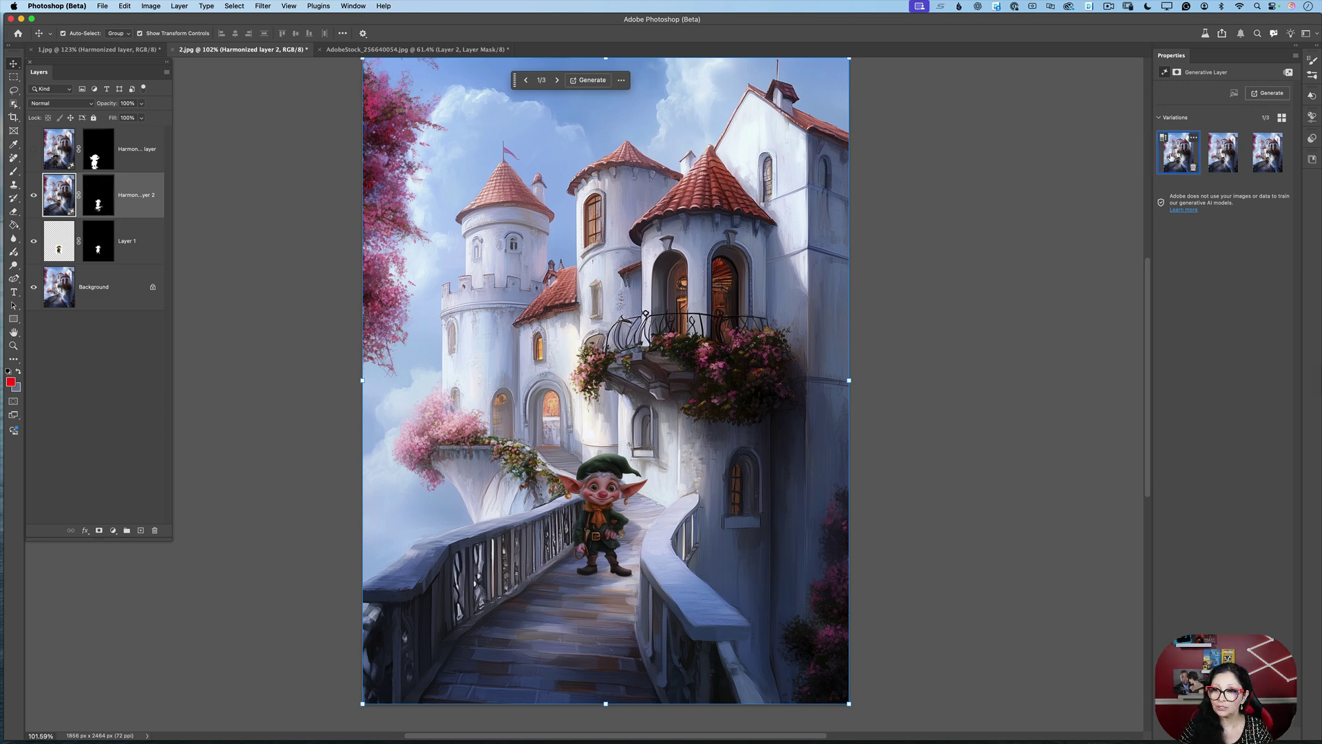
left_click(1219, 155)
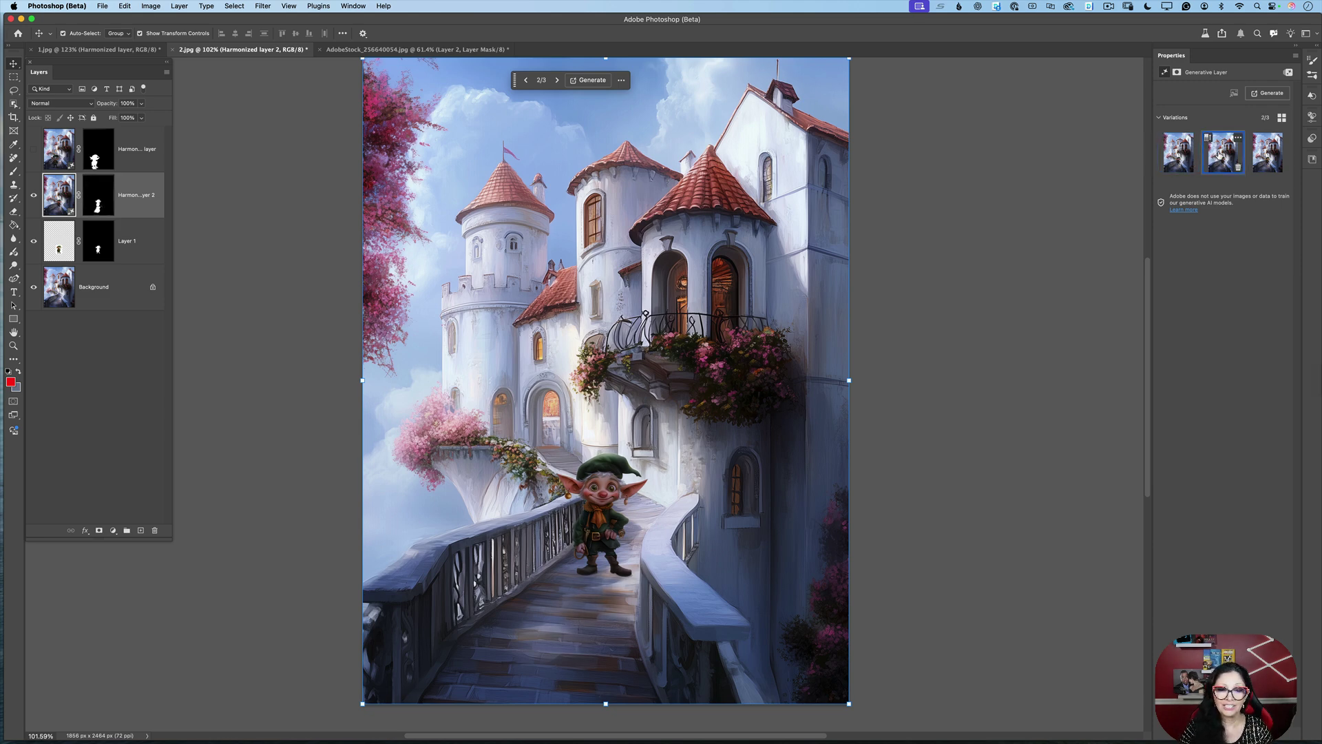
left_click(1266, 155)
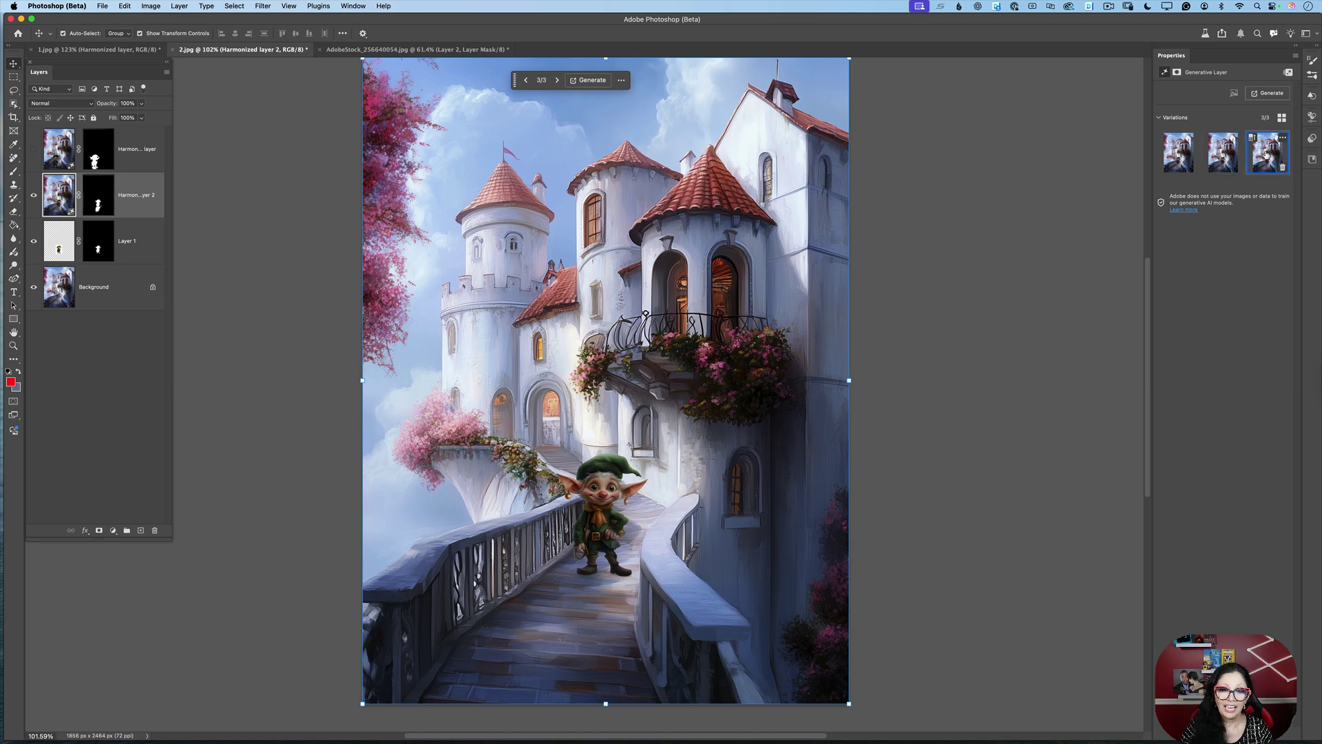
left_click(1180, 157)
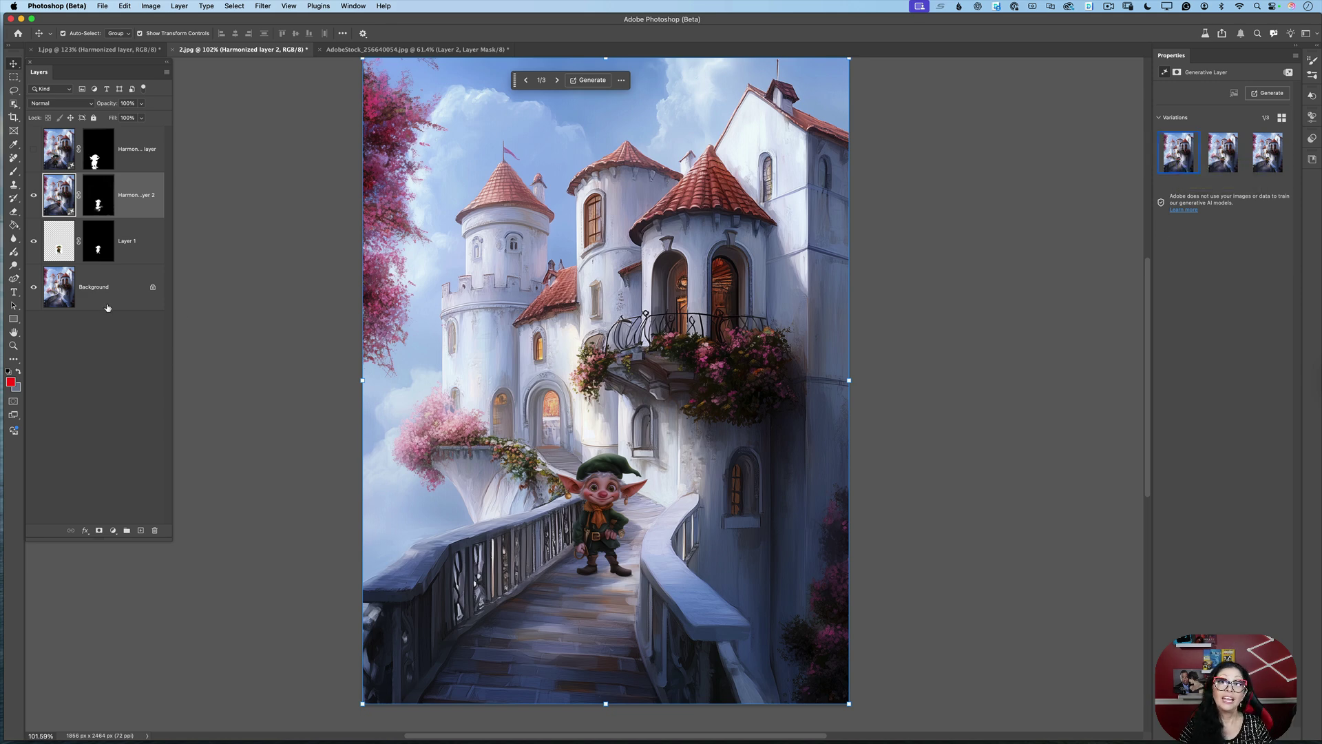
left_click(34, 198)
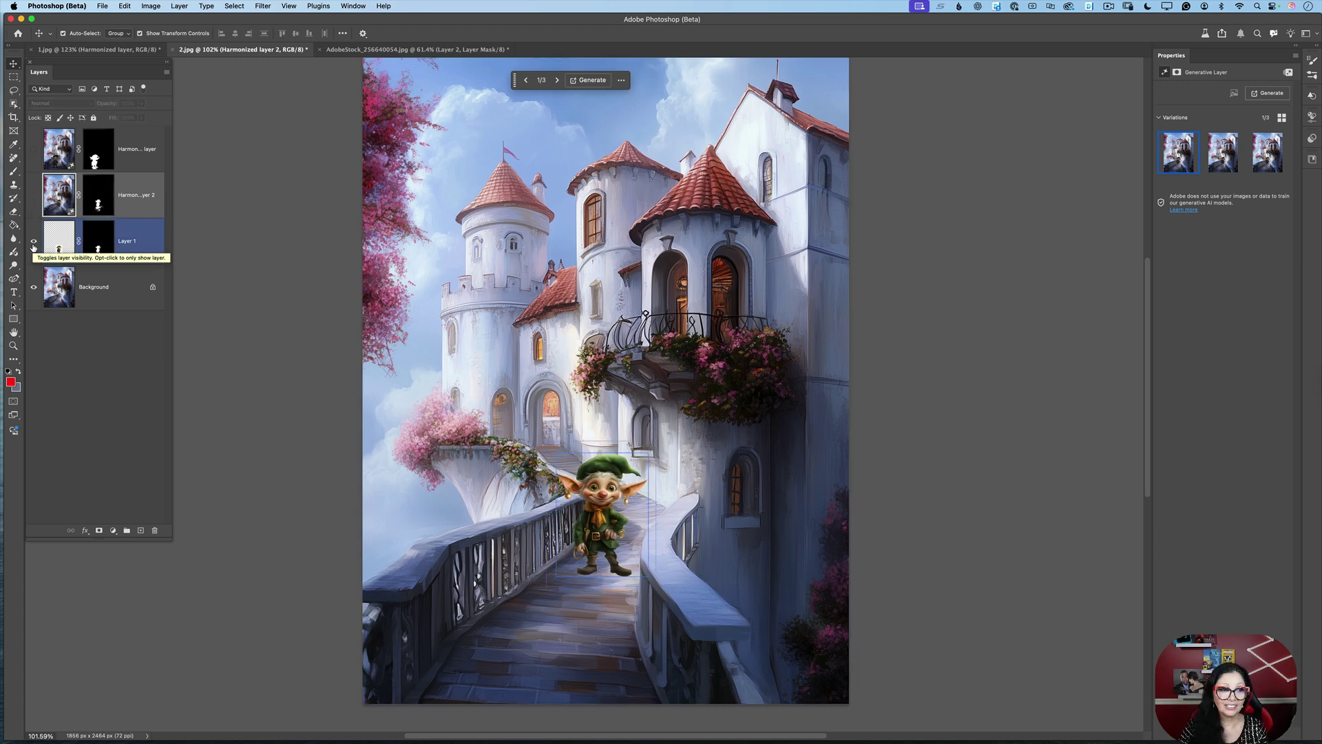
Hide the original elf, view the larger harmonized elf alone, and leave only the smaller harmonized elf showing over the castle background
key("z")
mouse_move(633, 521)
left_mouse_down()
mouse_move(696, 522)
mouse_move(638, 524)
mouse_move(613, 505)
left_mouse_up()
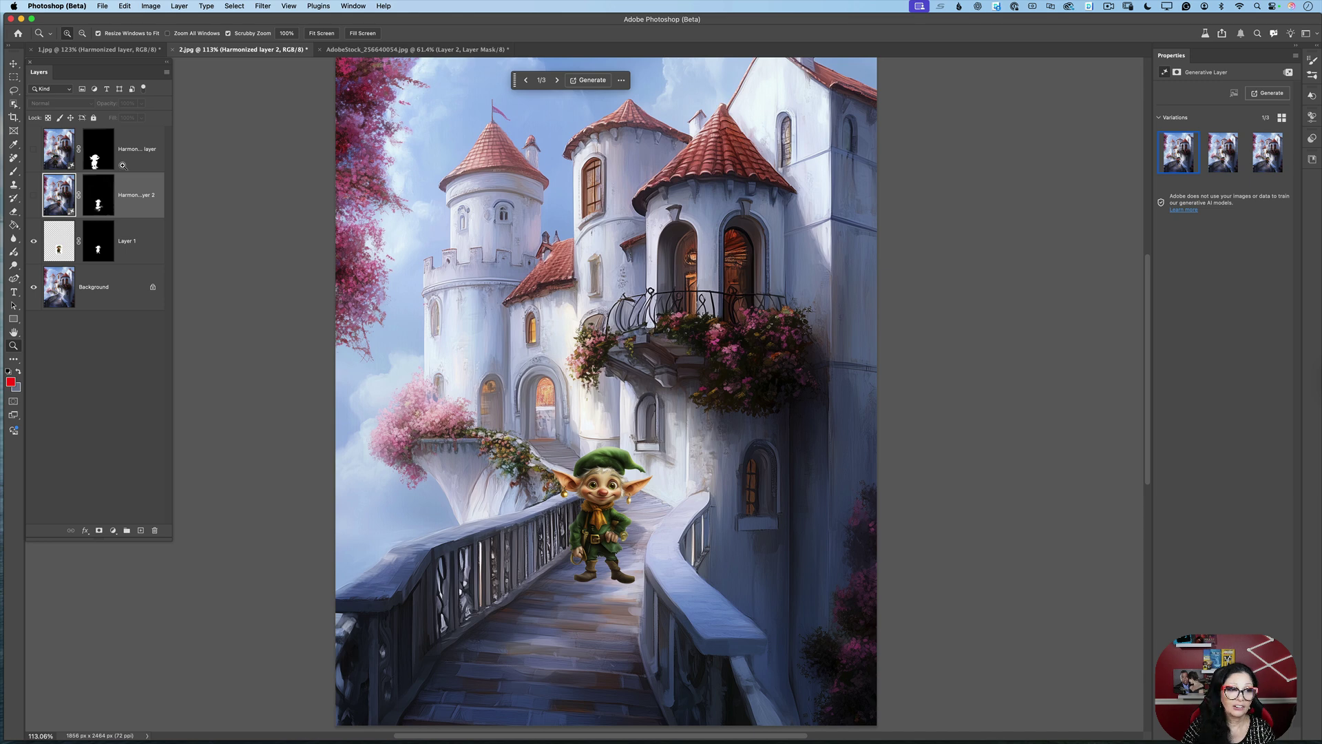
left_click(35, 243)
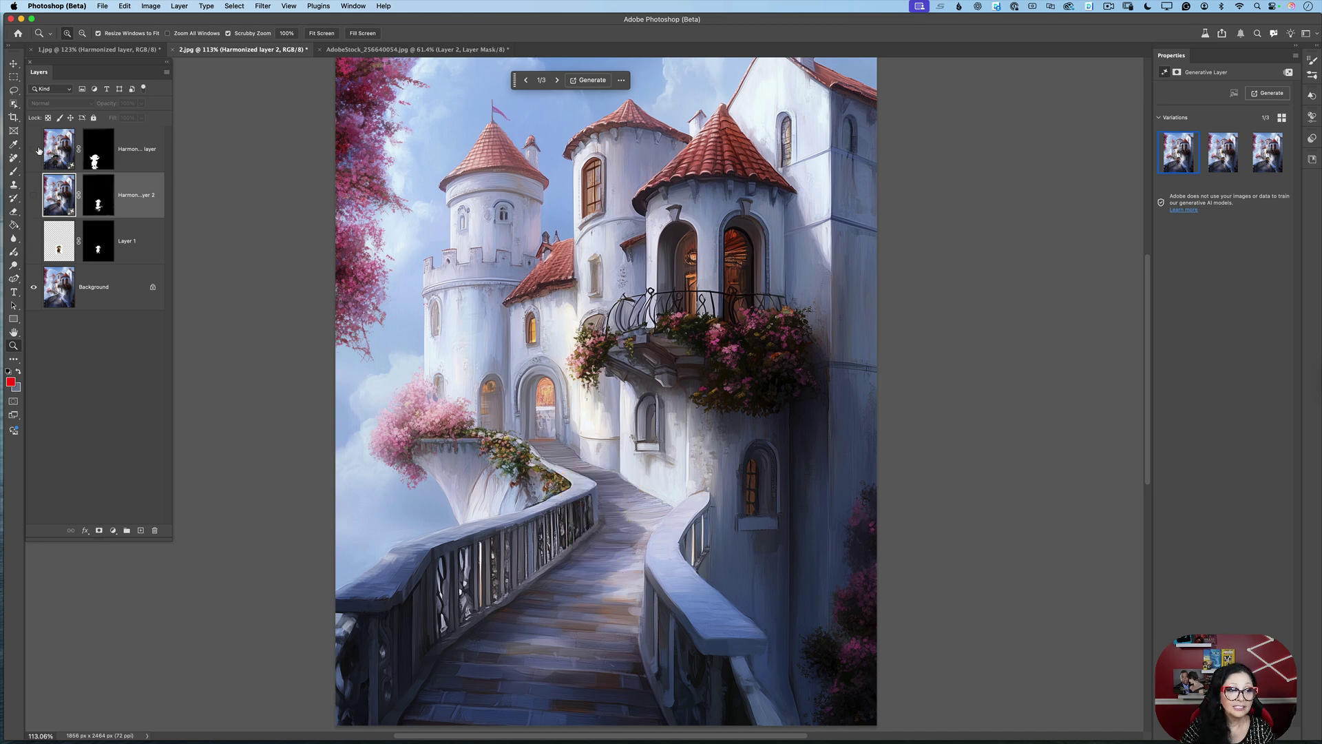
left_click(34, 149)
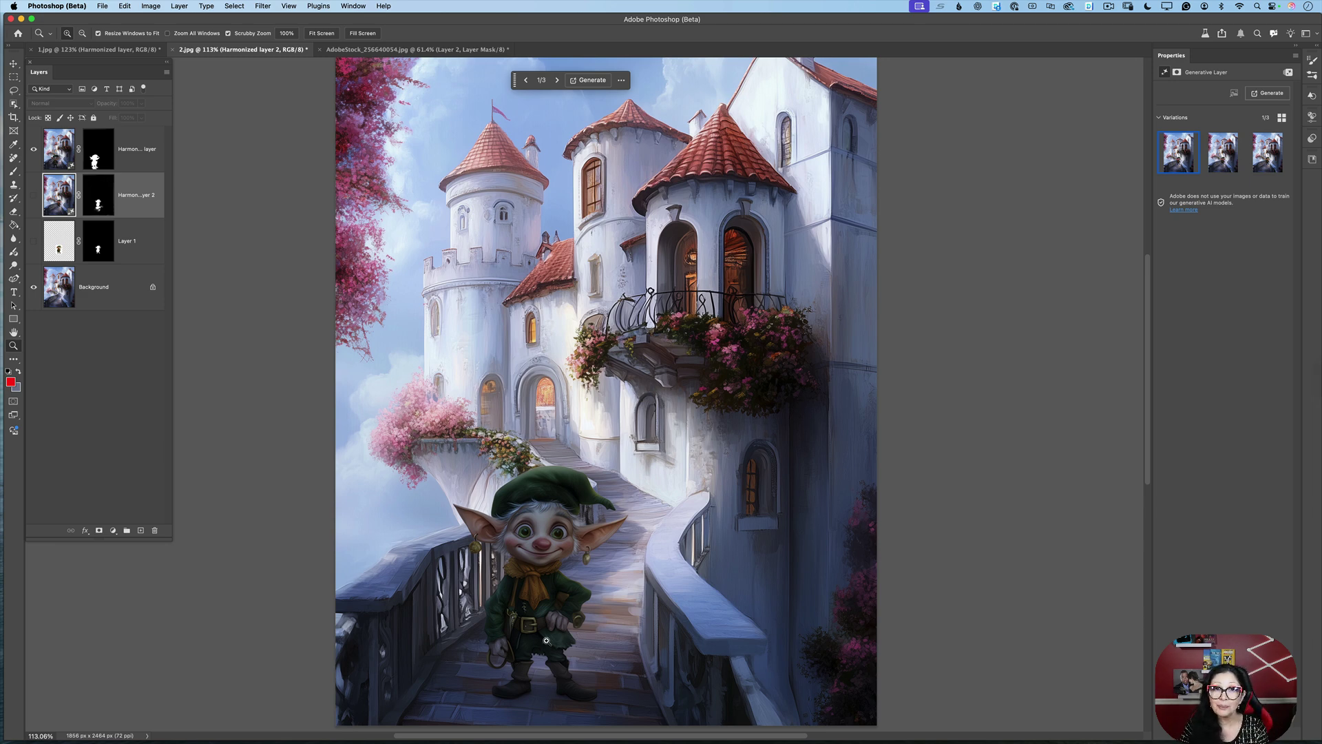
scroll(548, 640, "down", 1)
left_click(33, 149)
left_click(34, 195)
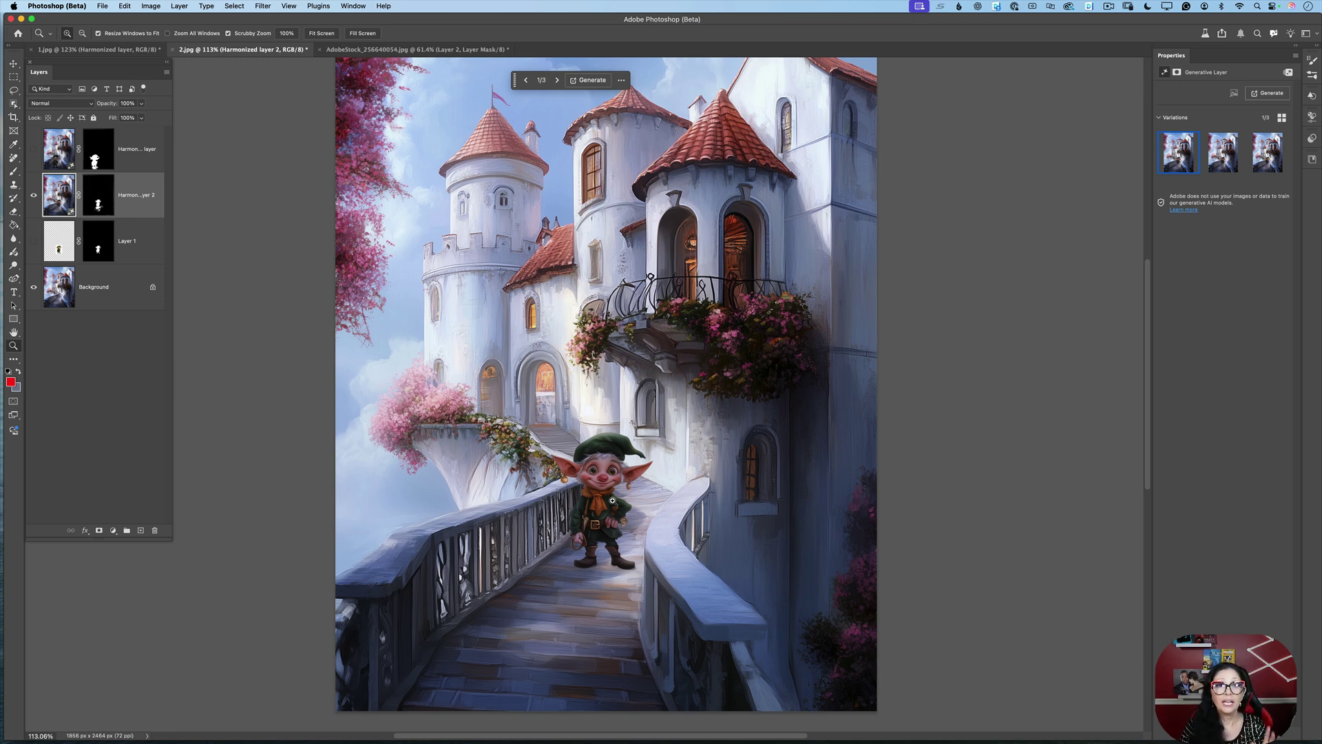
In AdobeStock_256640054.jpg, show the cherry cupcake on Layer 2, harmonize it with the vase scene, and keep the third variation
left_click(406, 50)
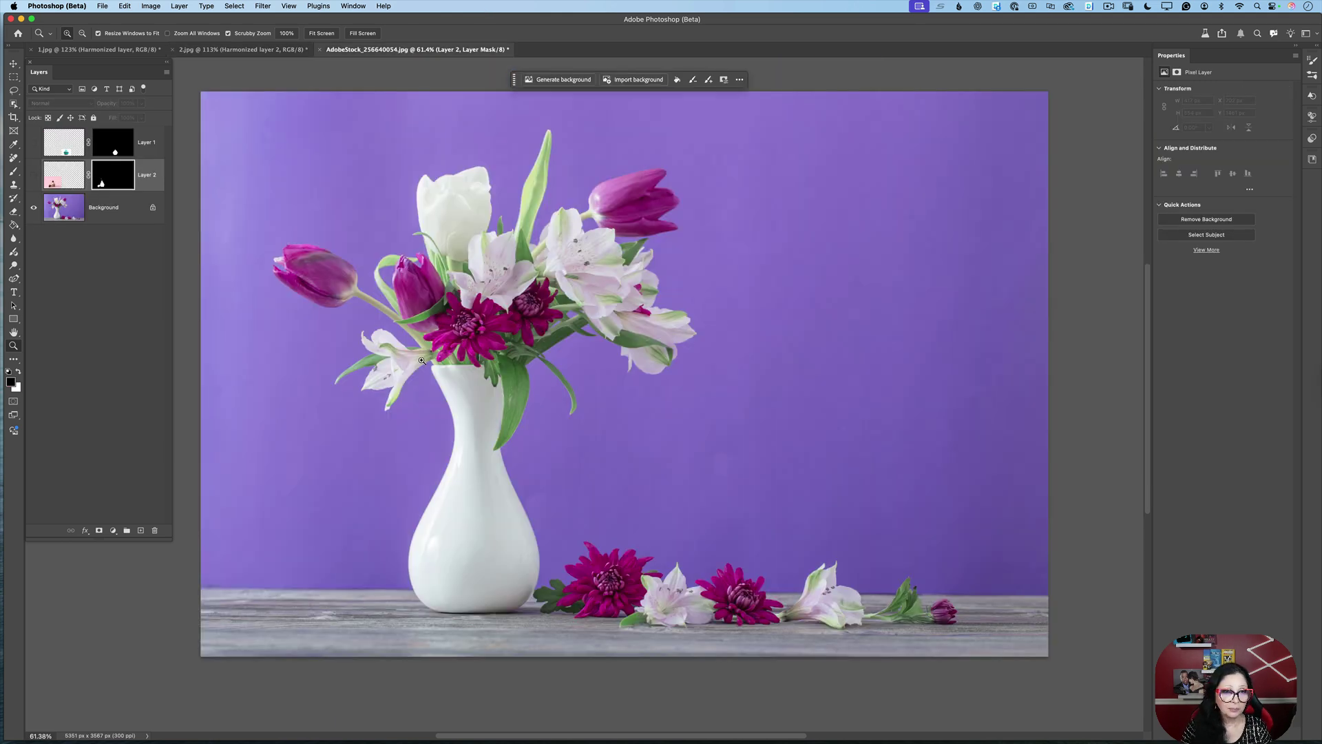
left_click(34, 177)
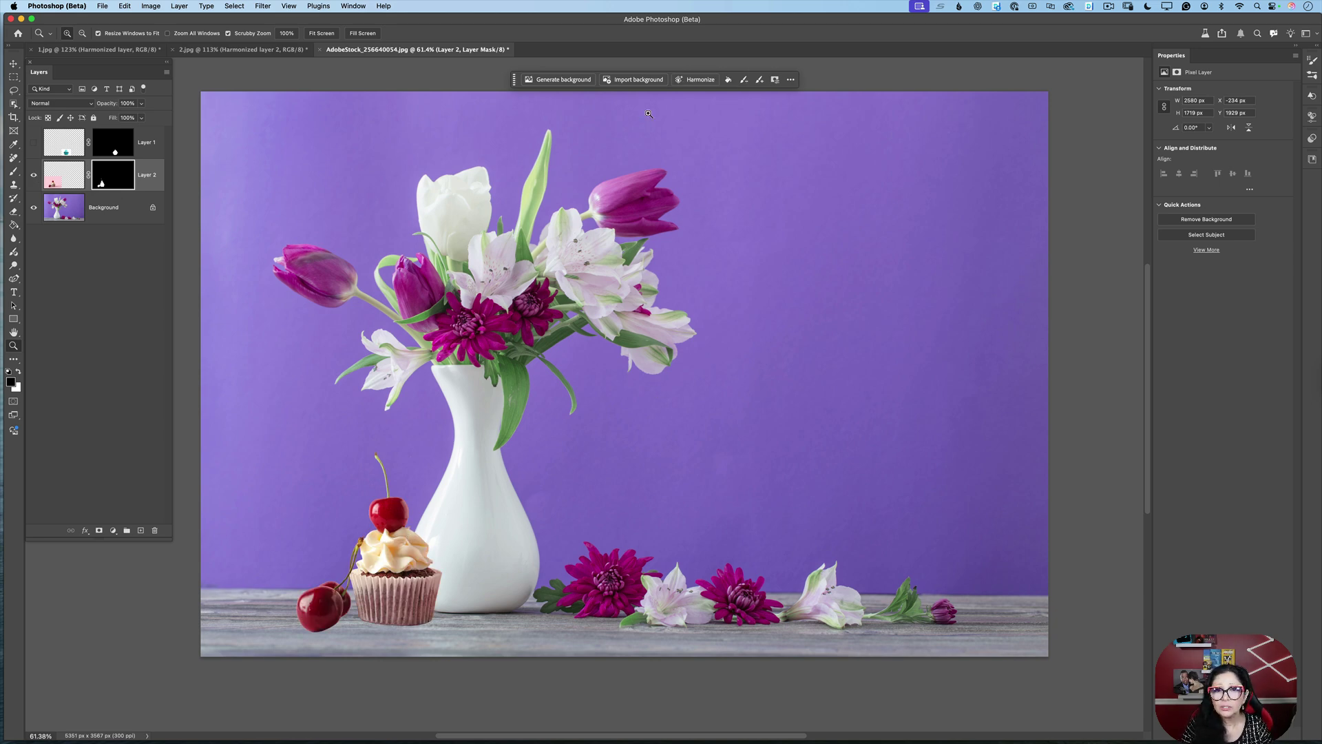
left_click(699, 80)
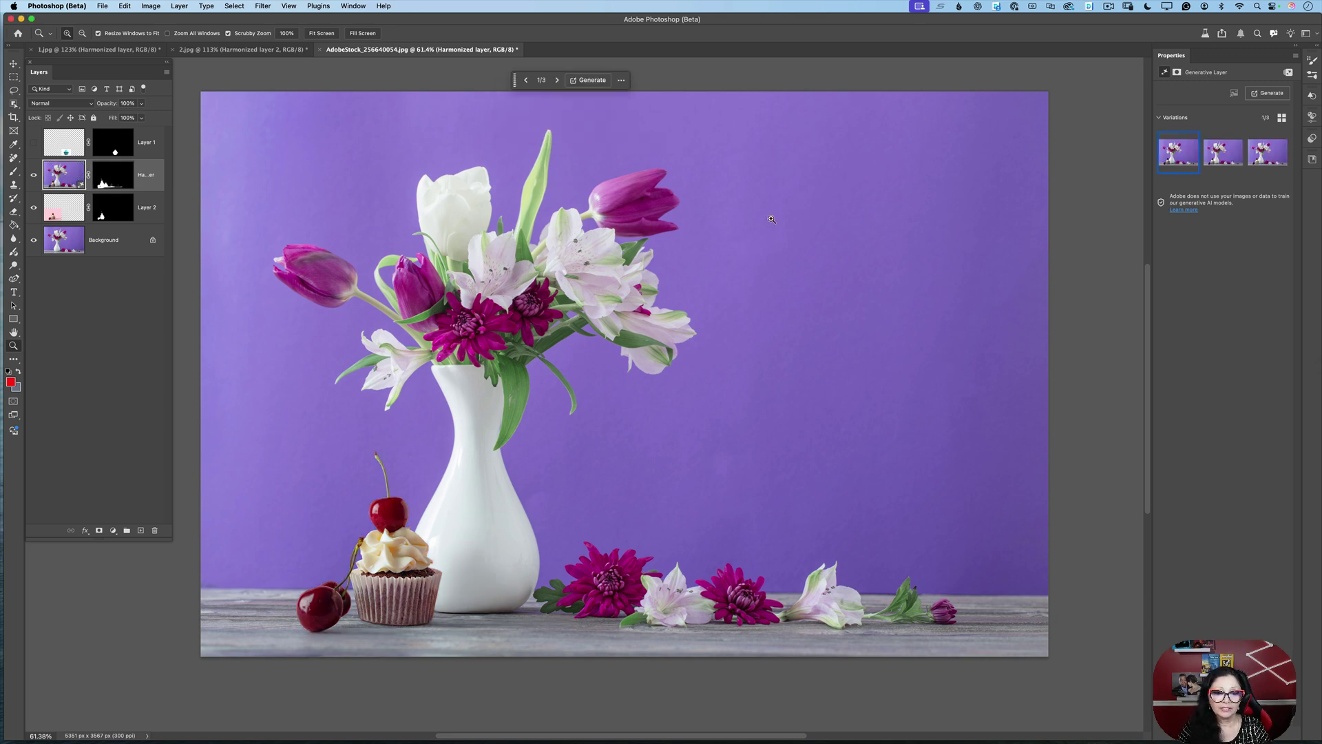
left_click(1227, 154)
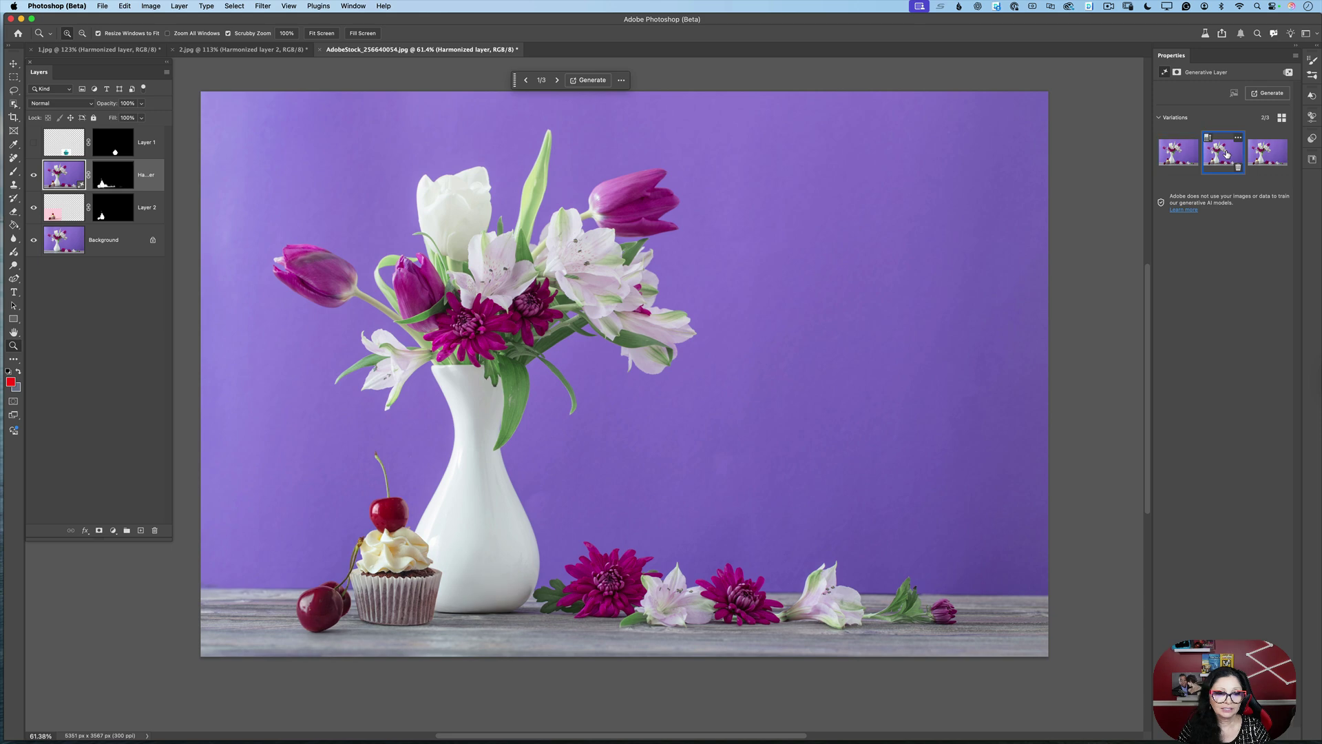
left_click(1269, 154)
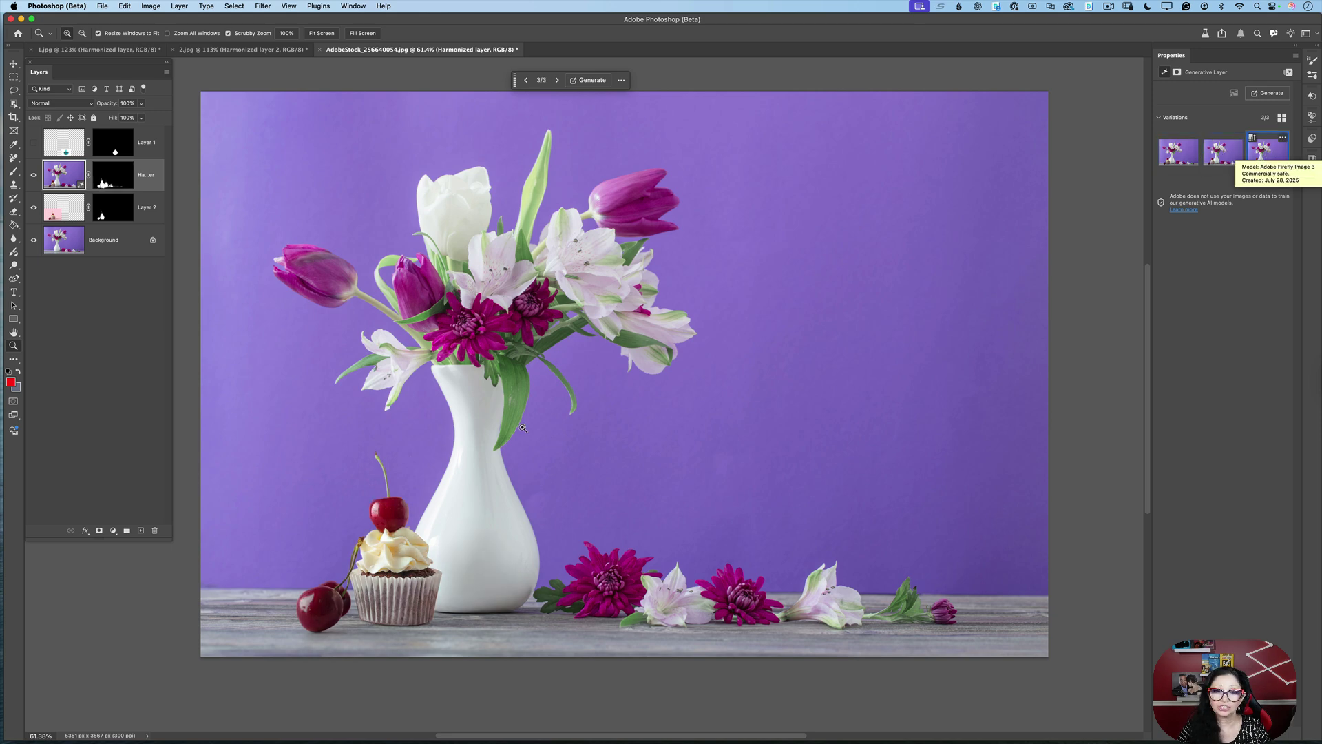
Compare the harmonized cherry cupcake up close with the original by toggling the harmonized layer's visibility
scroll(350, 614, "up", 6)
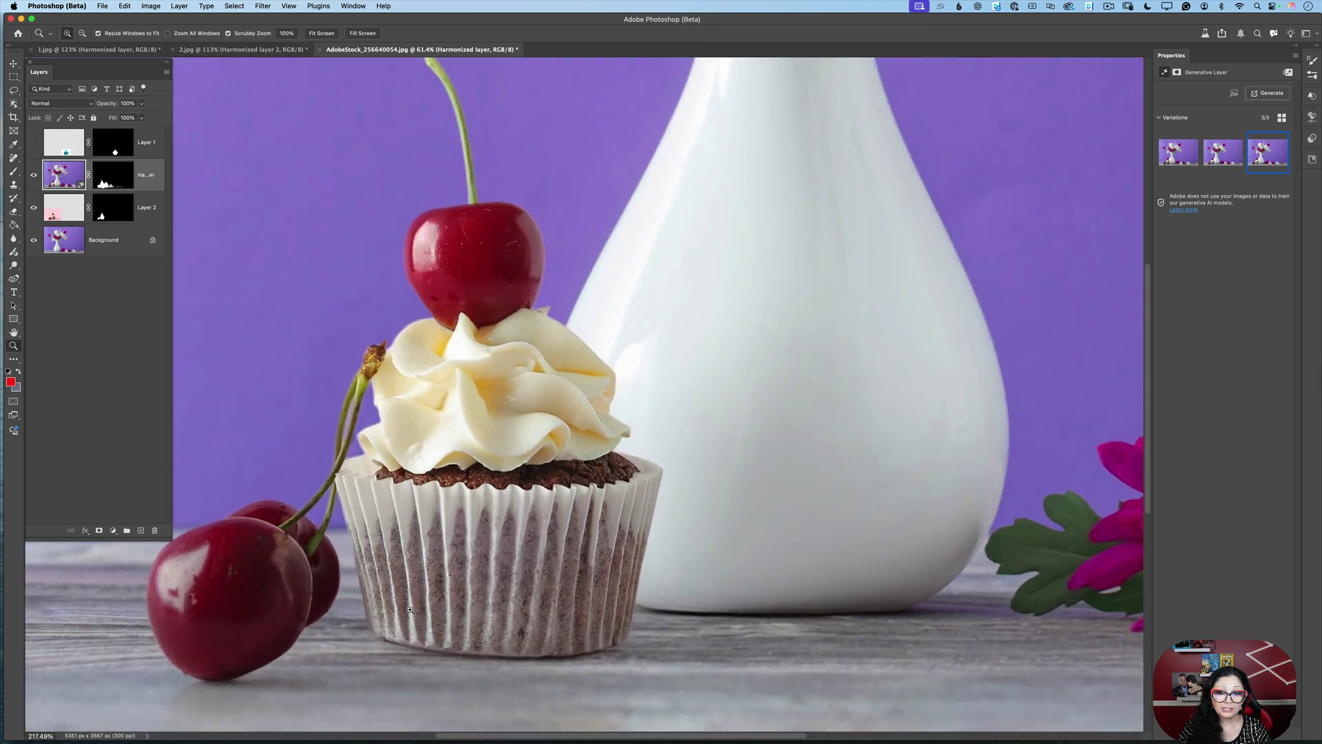
left_click(33, 175)
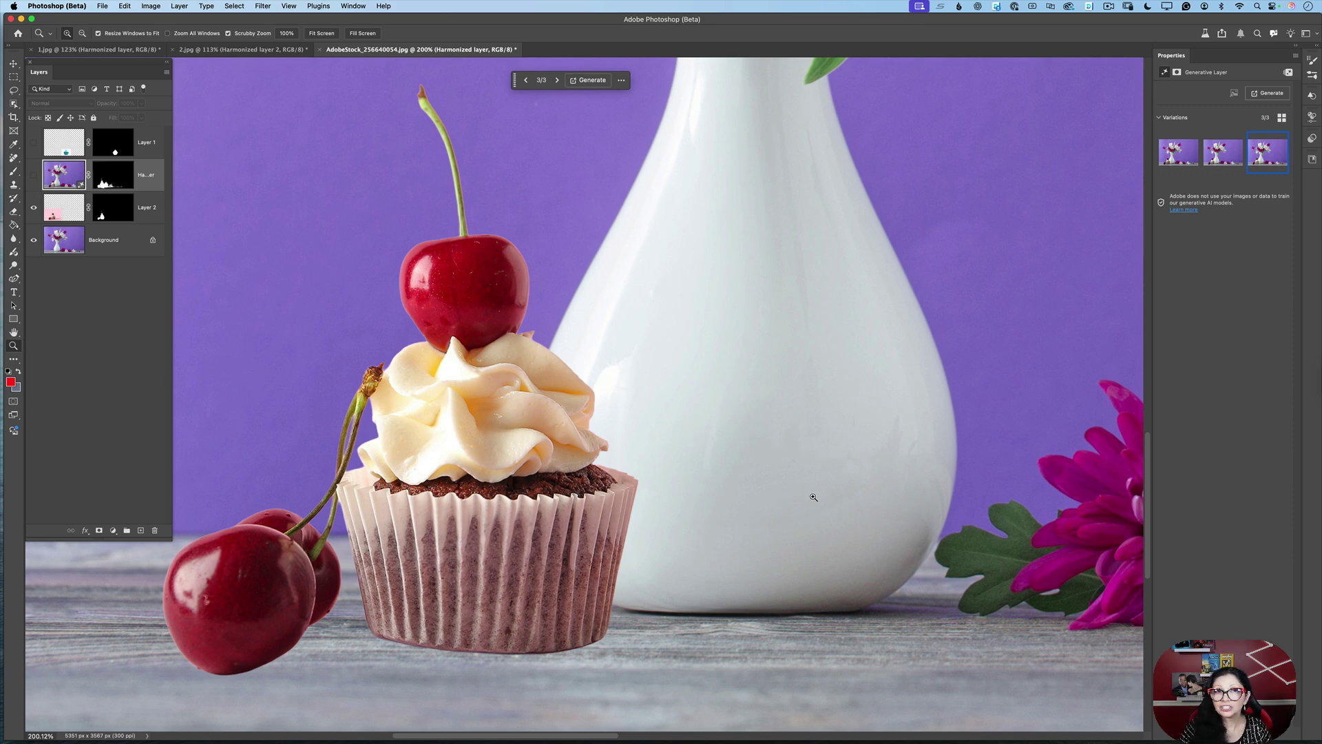
left_click(34, 176)
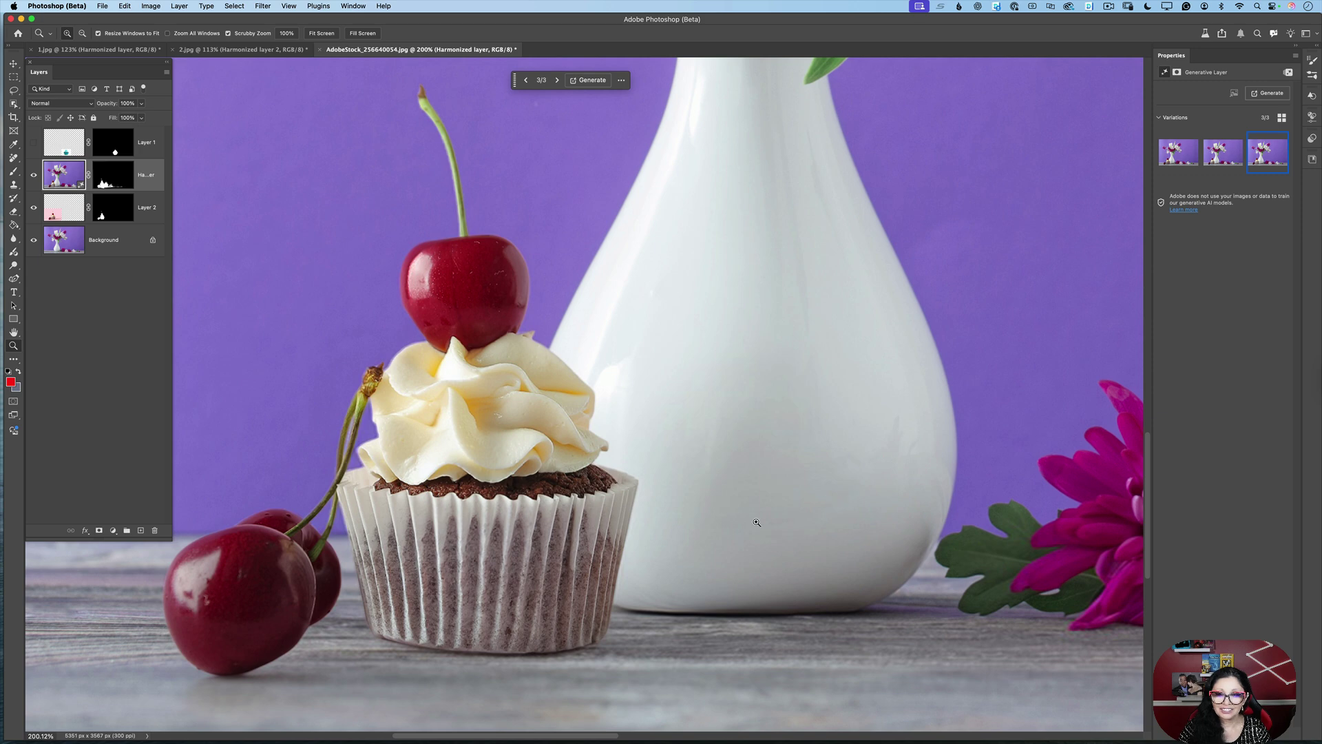
scroll(532, 517, "down", 5)
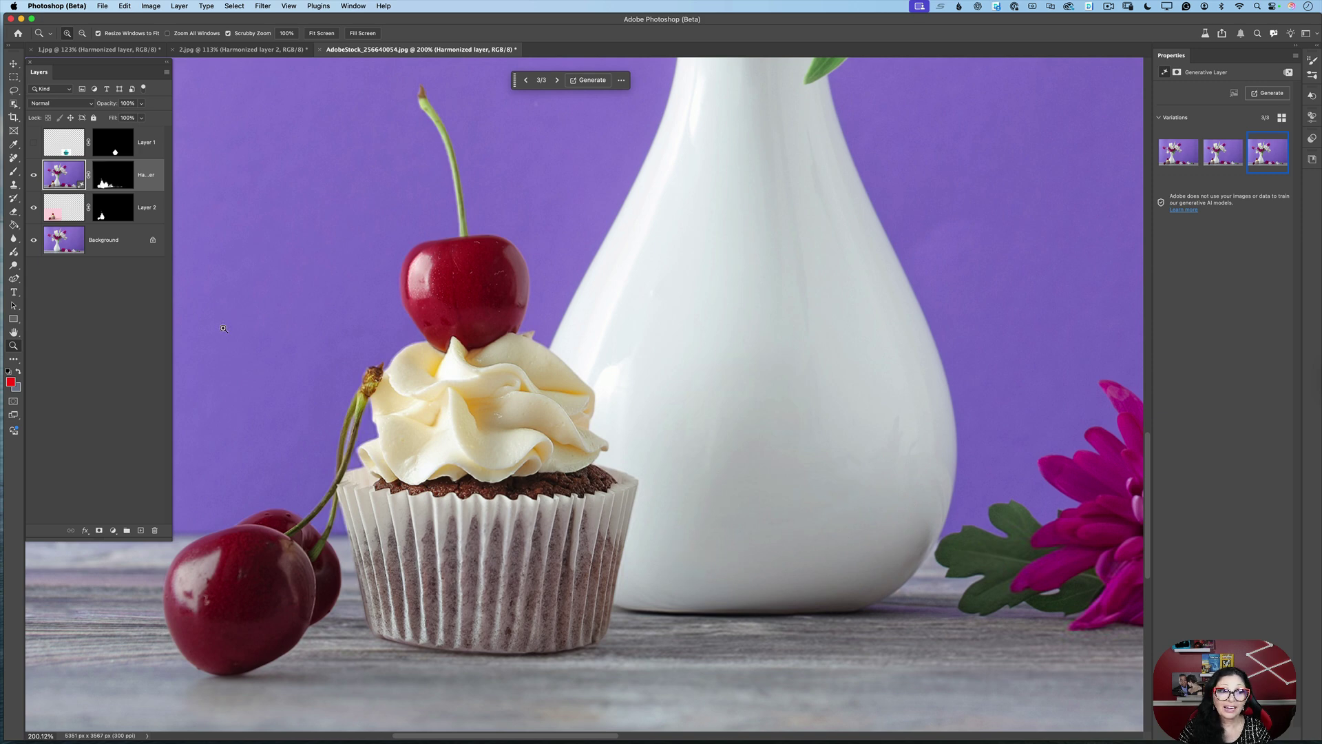
scroll(544, 423, "down", 3)
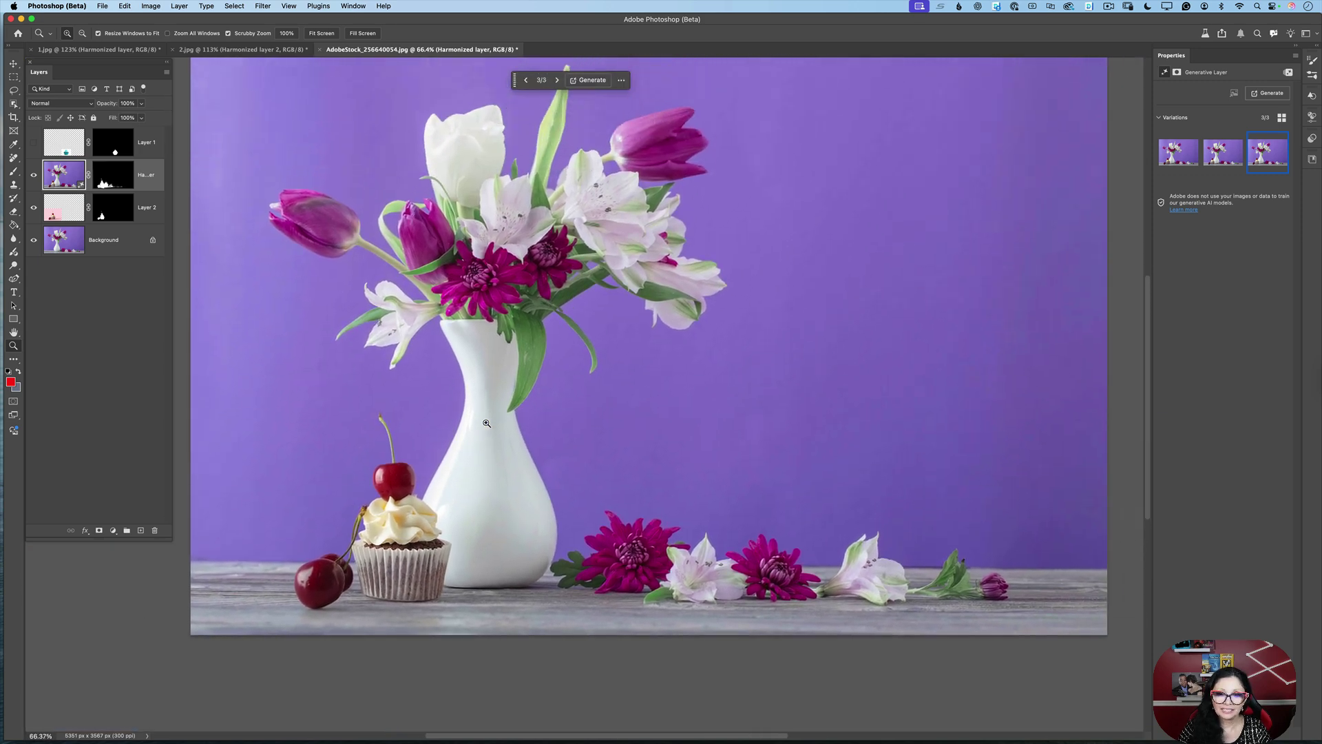
Show the turquoise cupcake on Layer 1, harmonize it with the scene, review the variations and keep the second one
left_click(33, 143)
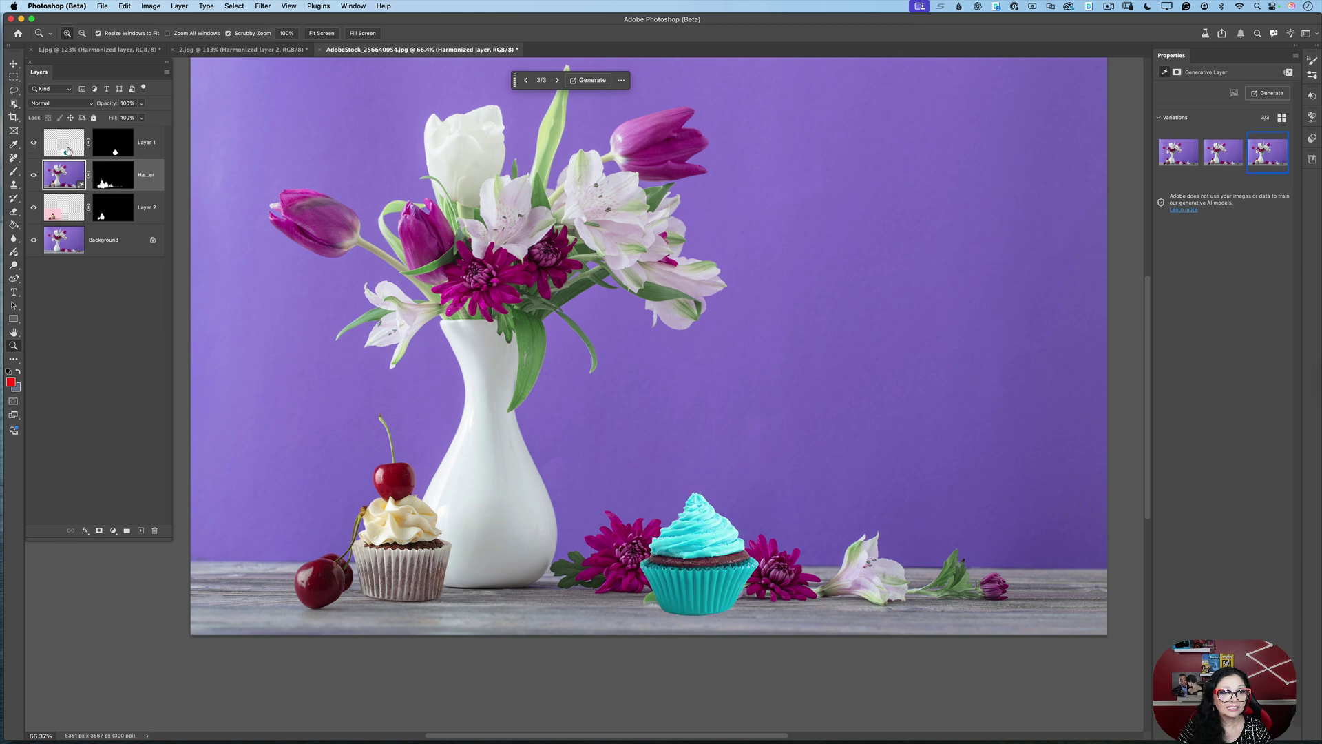
left_click(75, 146)
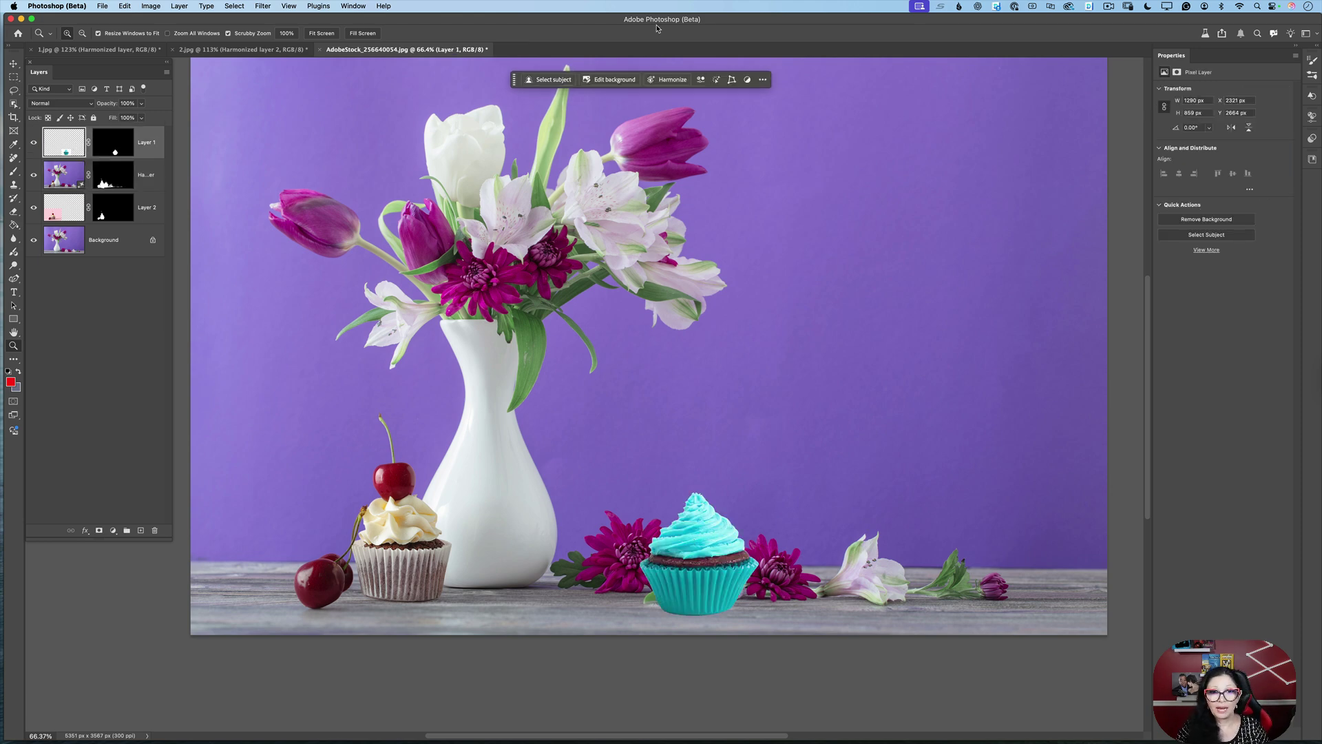
left_click(672, 83)
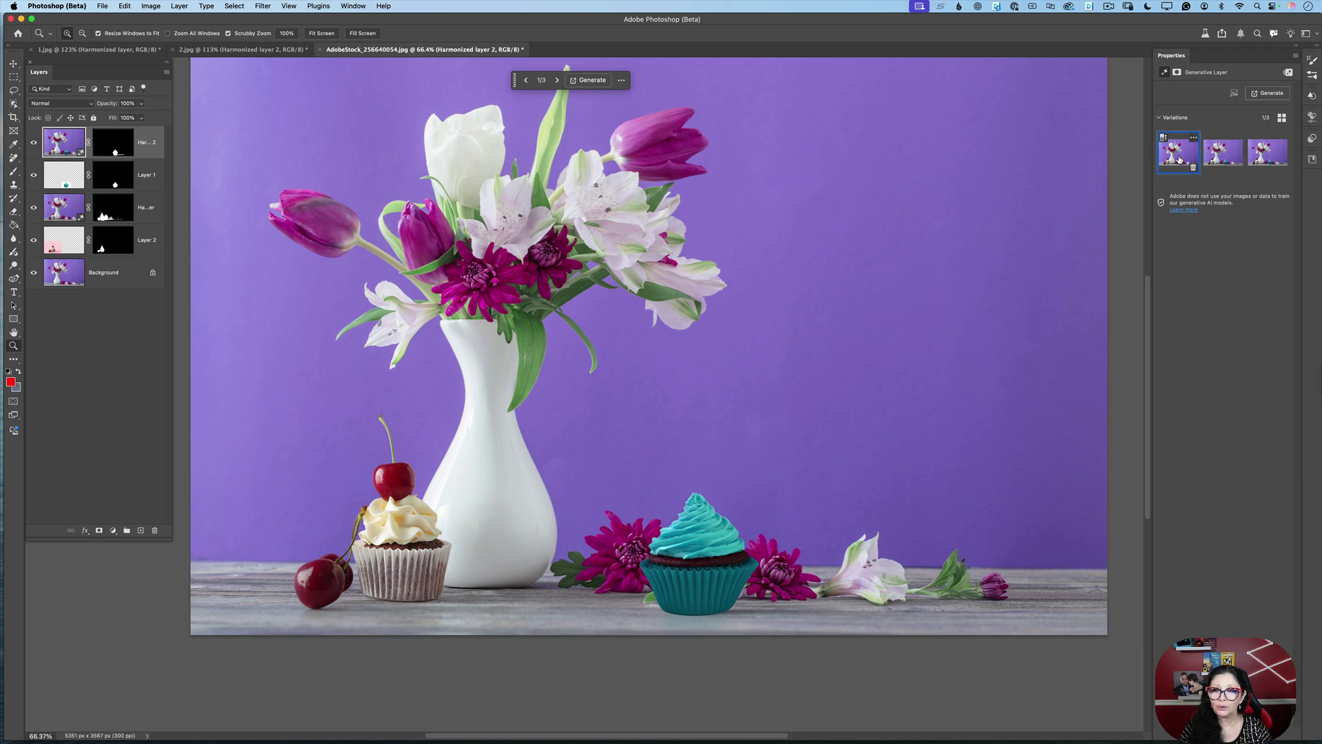
left_click(1219, 157)
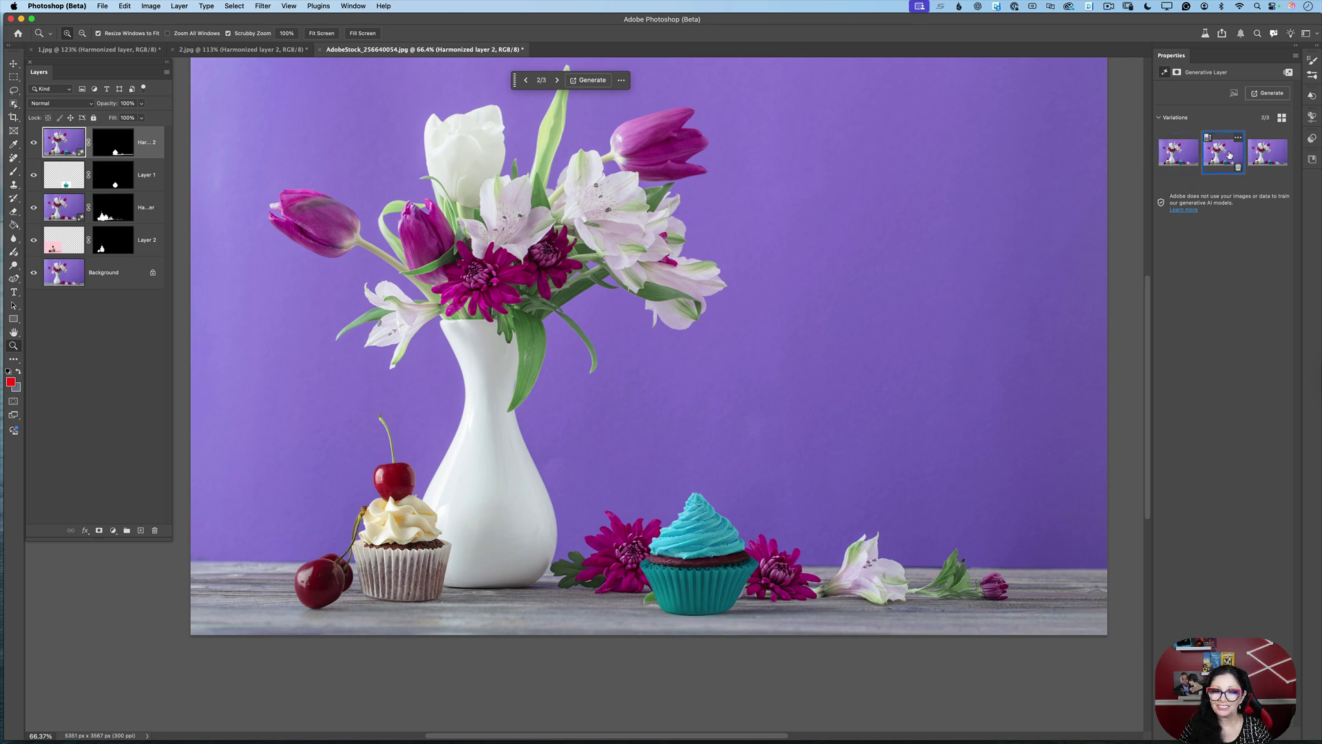
left_click(1266, 154)
left_click(1218, 158)
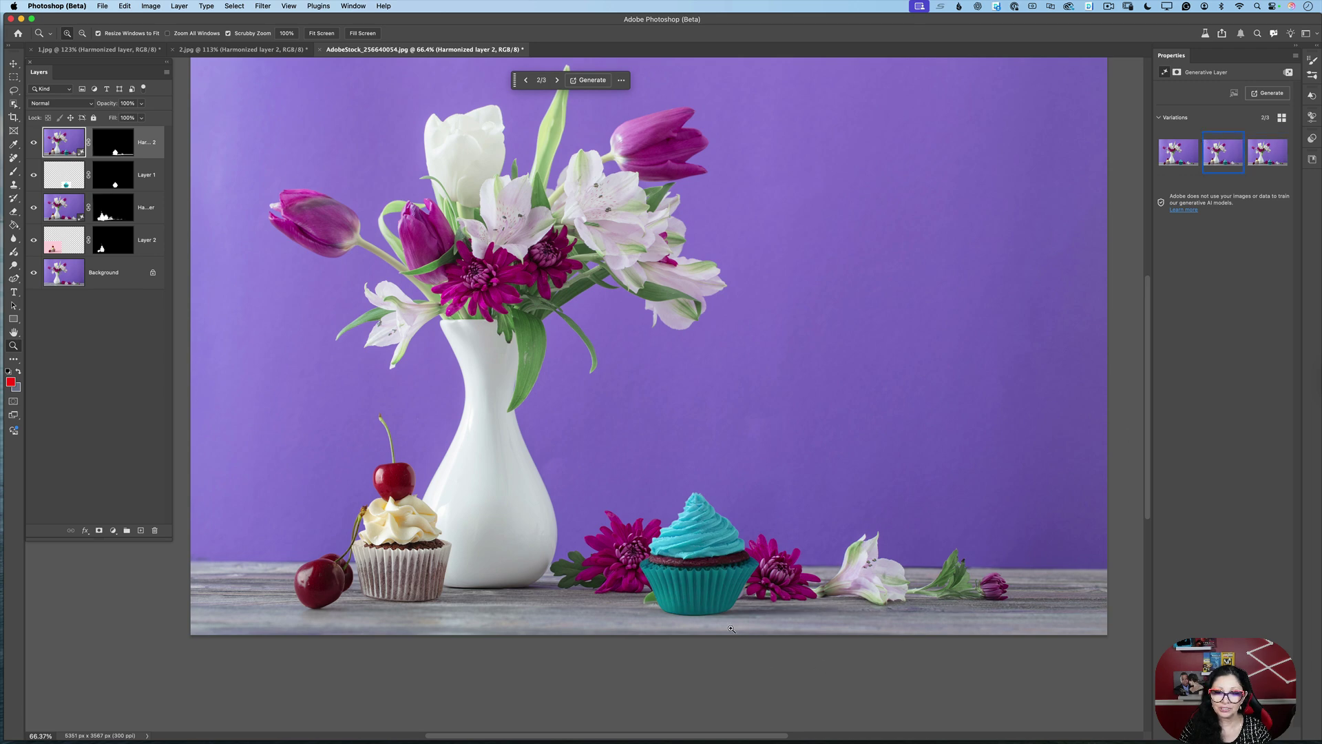
Compare the harmonized turquoise cupcake up close with its original, then review the whole composition
left_click_drag(716, 664, 811, 630)
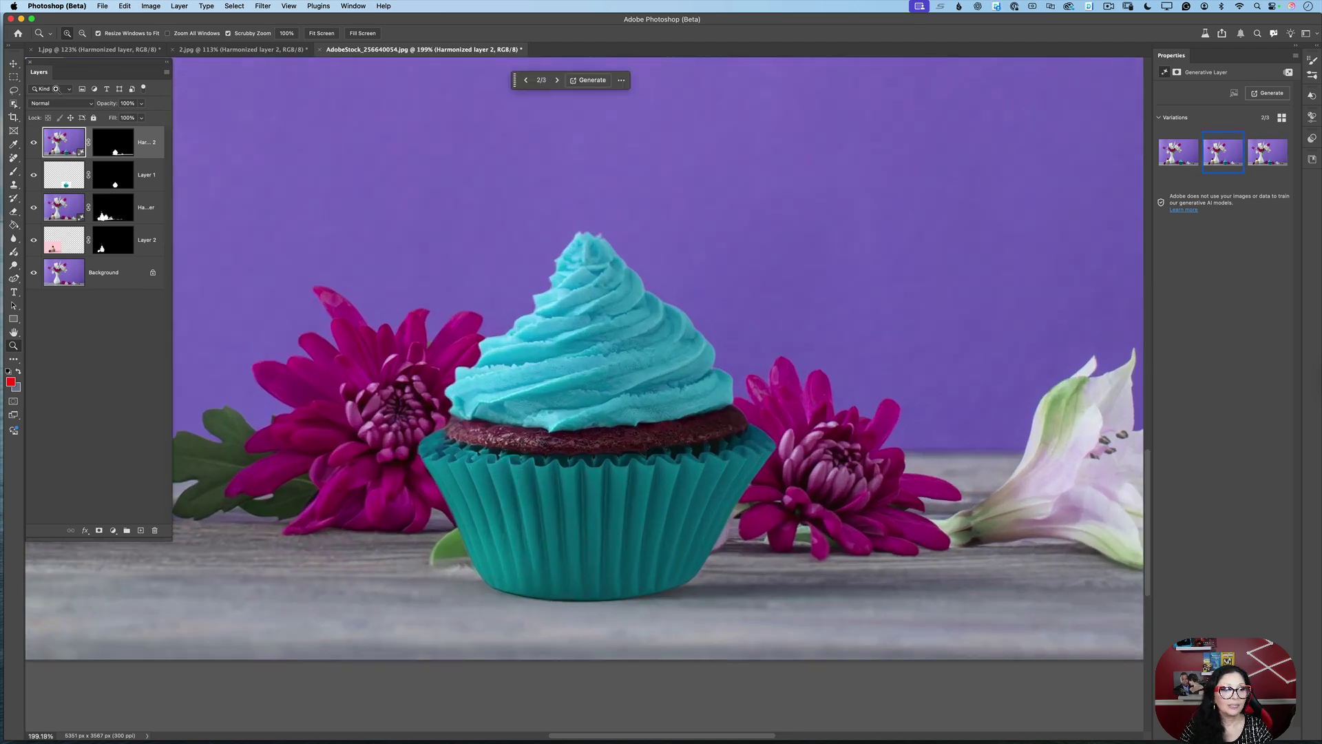
left_click(33, 142)
left_click(33, 143)
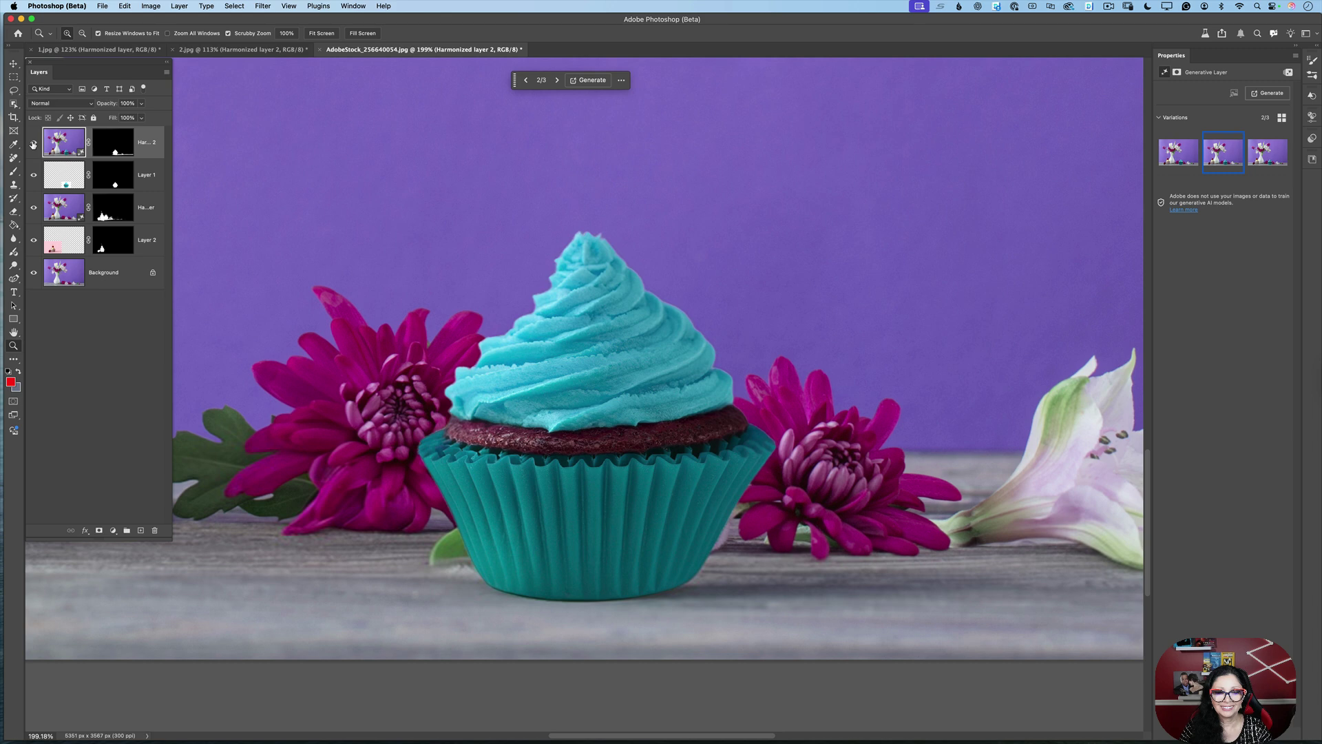
left_click_drag(727, 404, 698, 394)
scroll(666, 410, "up", 1)
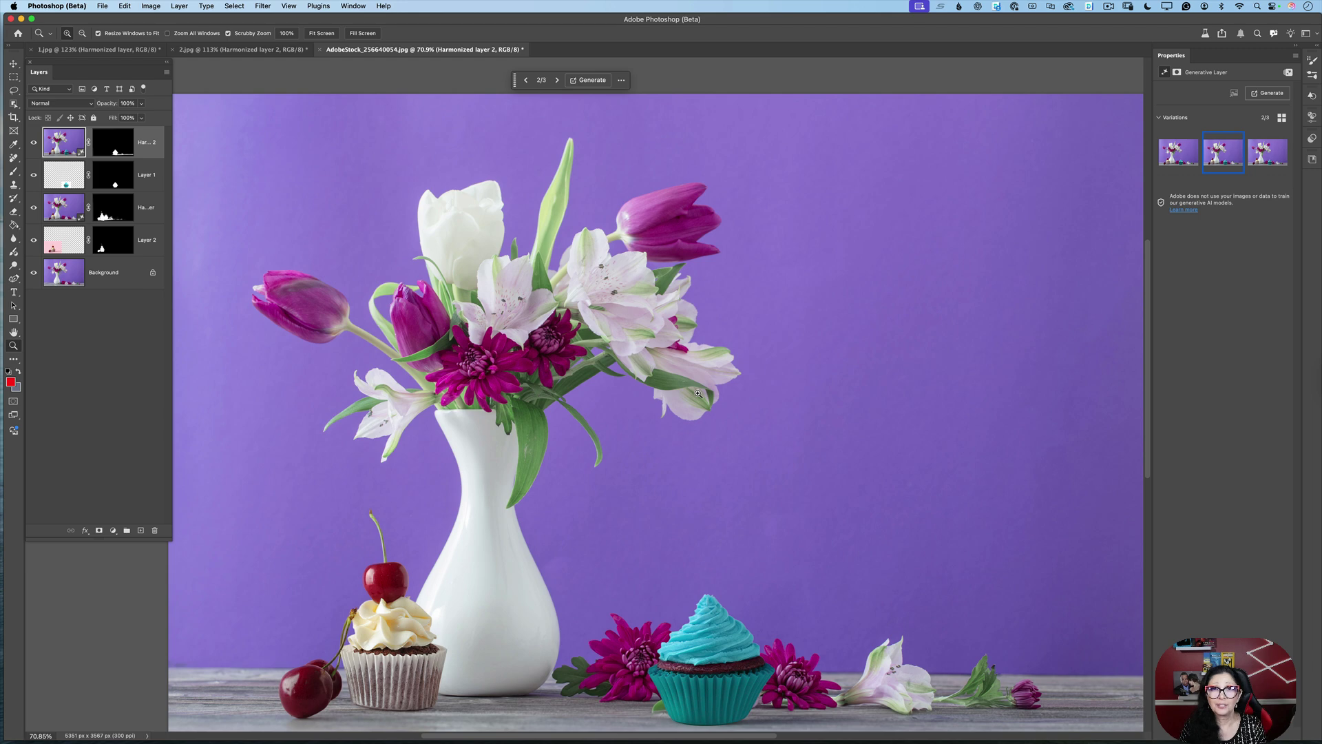